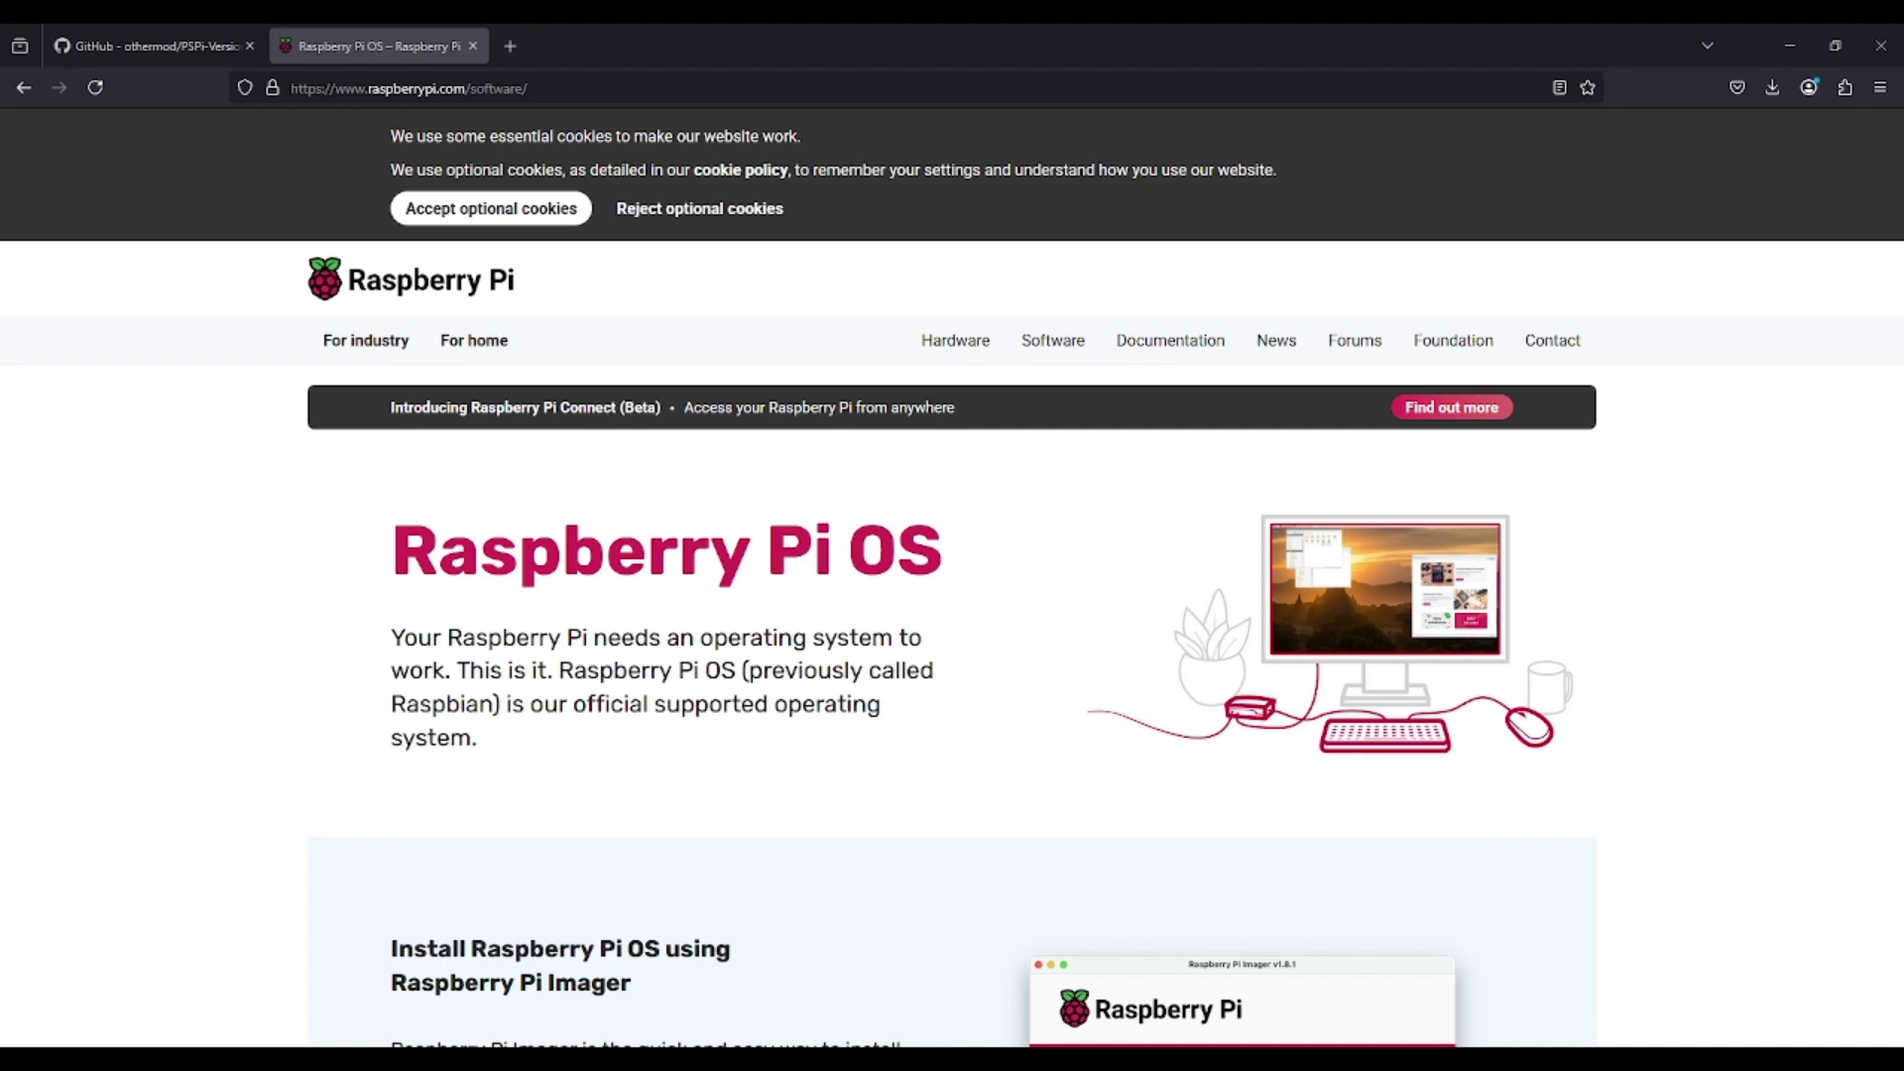
Return to the PSPi-Version-6 repository page and scroll through its README
scroll(952, 575, "down", 2)
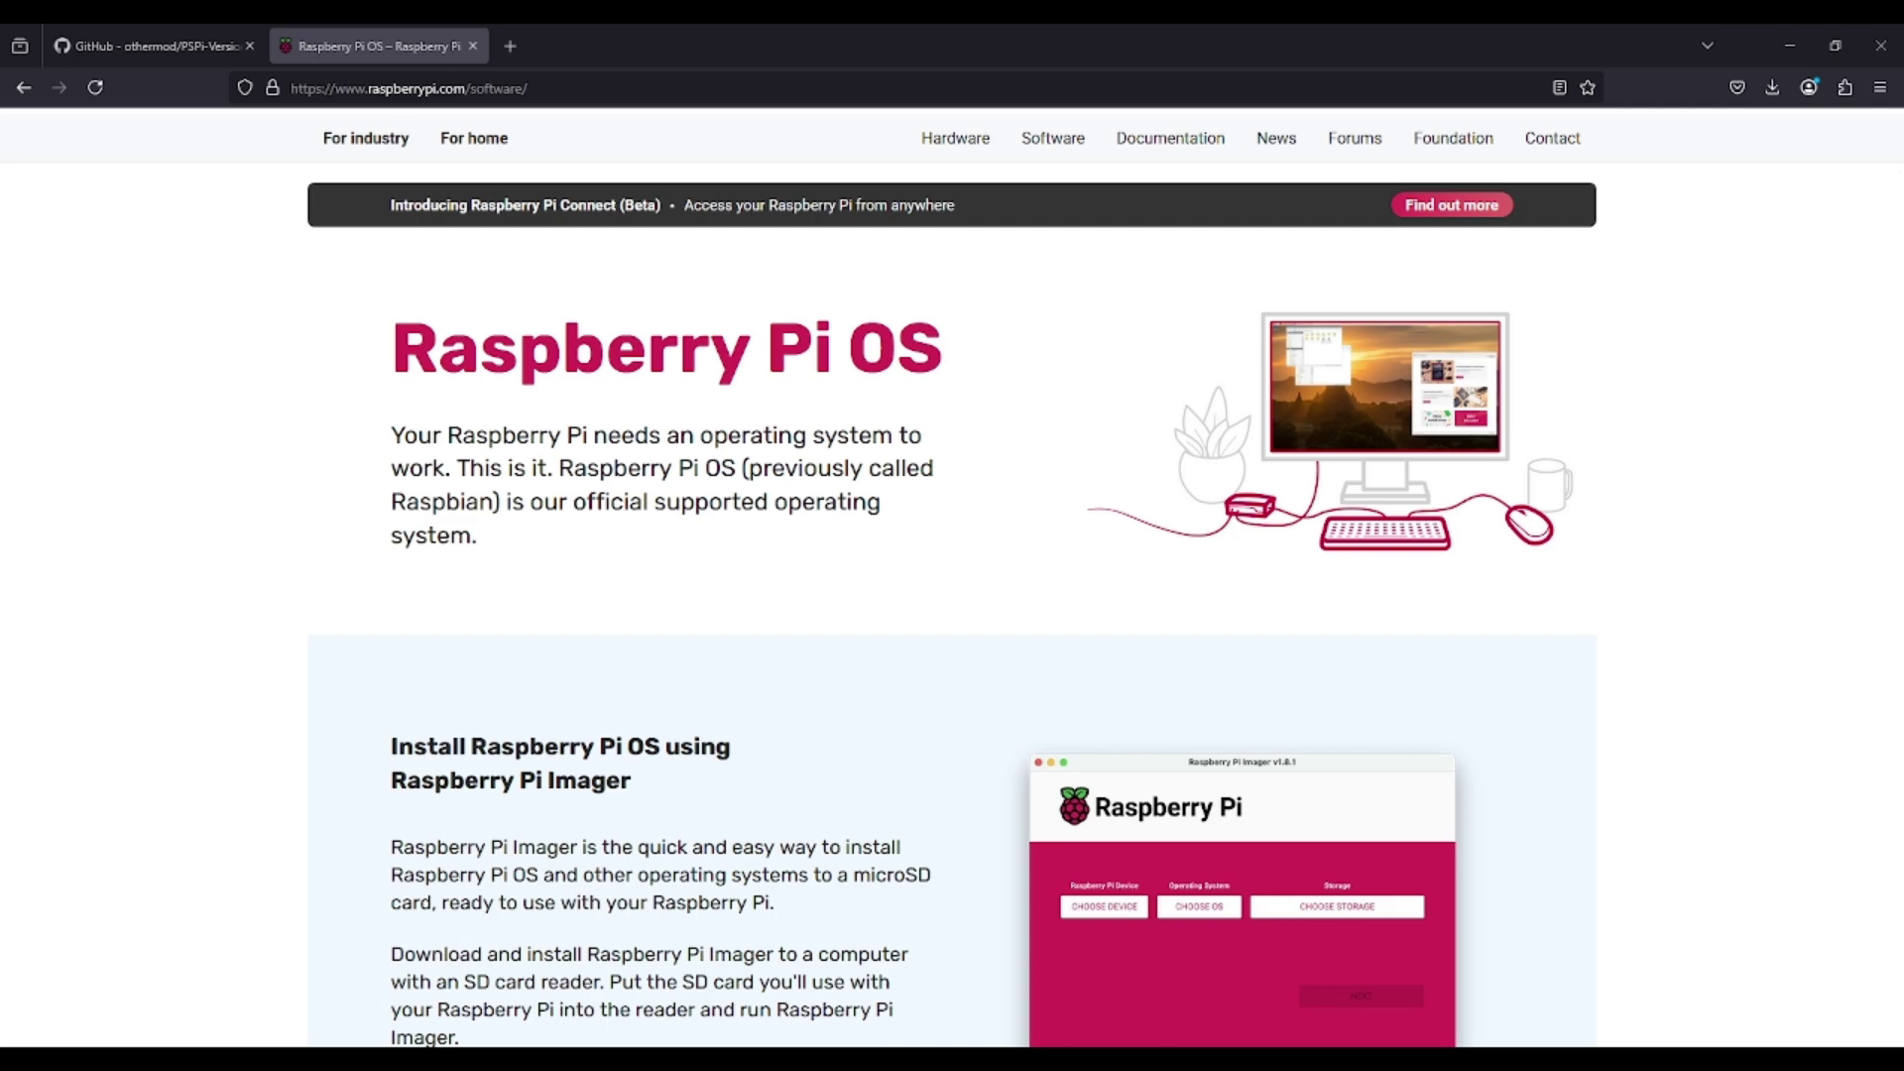
scroll(952, 575, "down", 3)
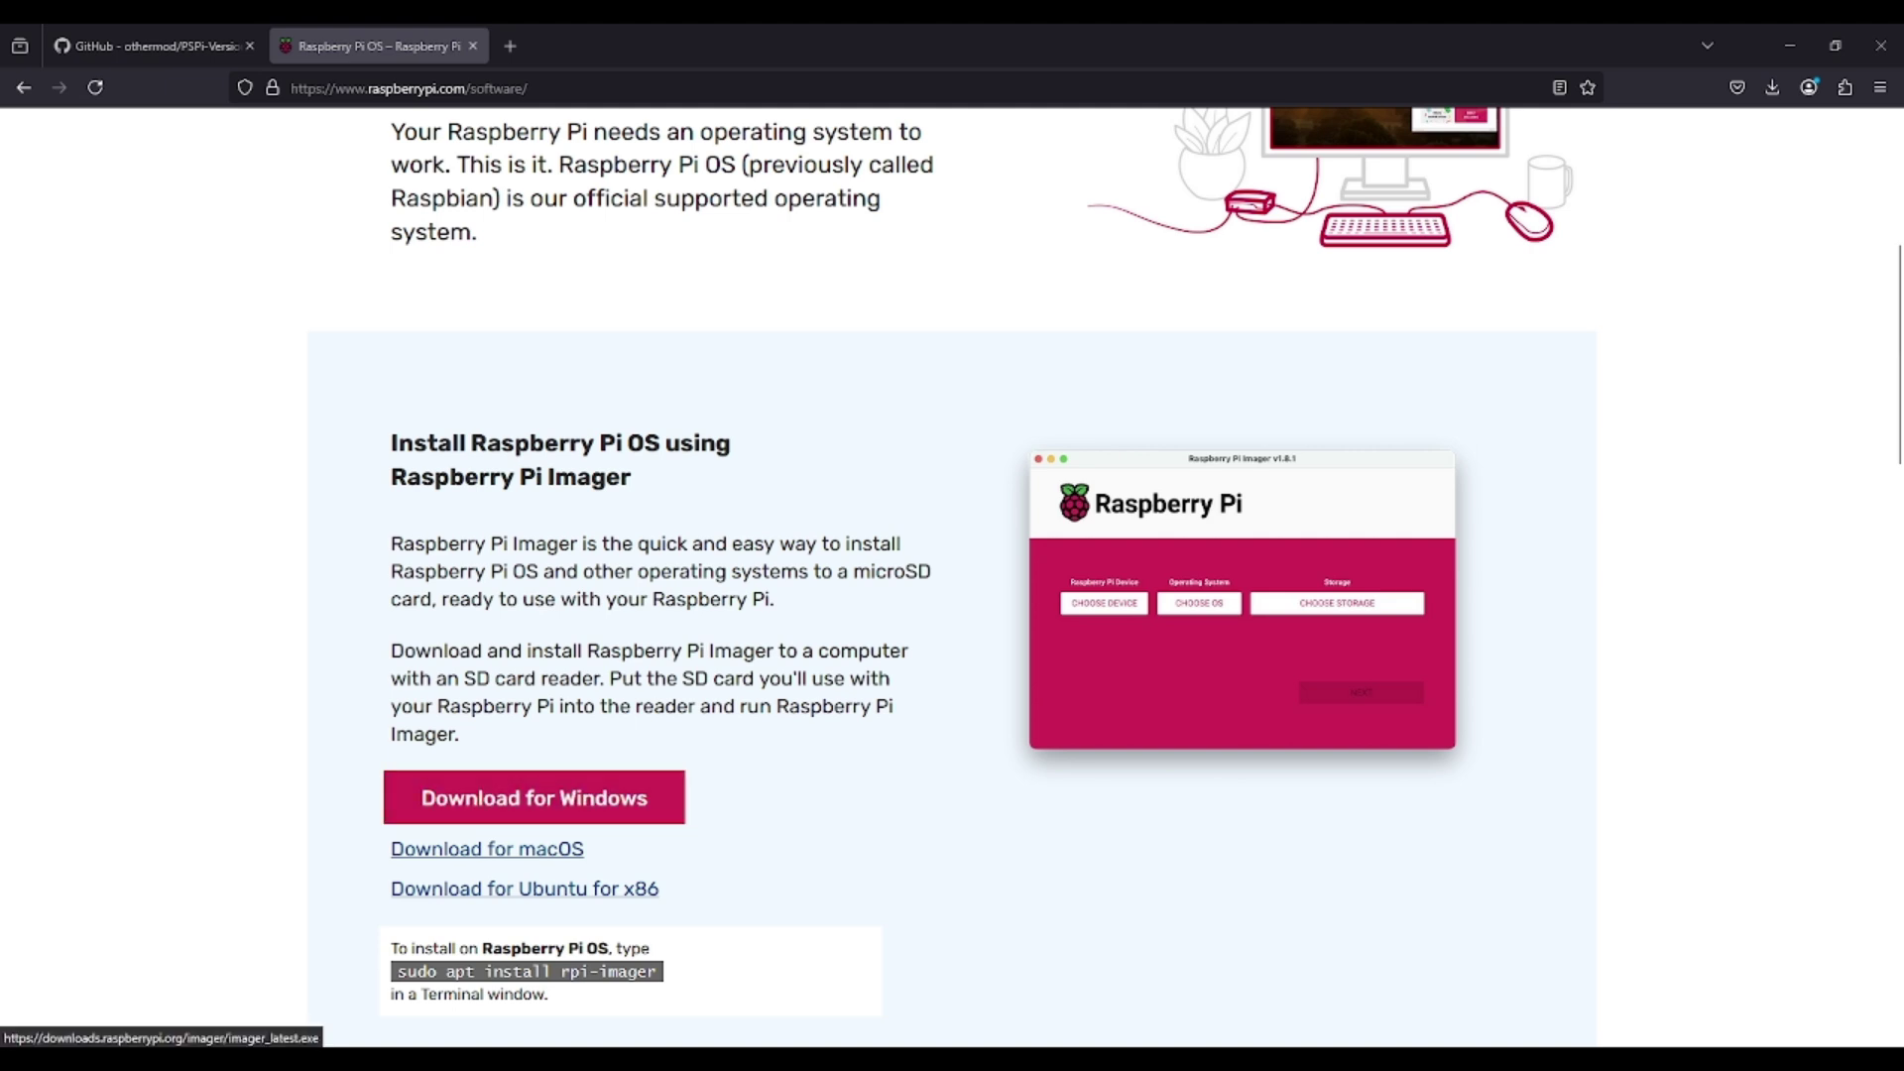
scroll(952, 575, "up", 5)
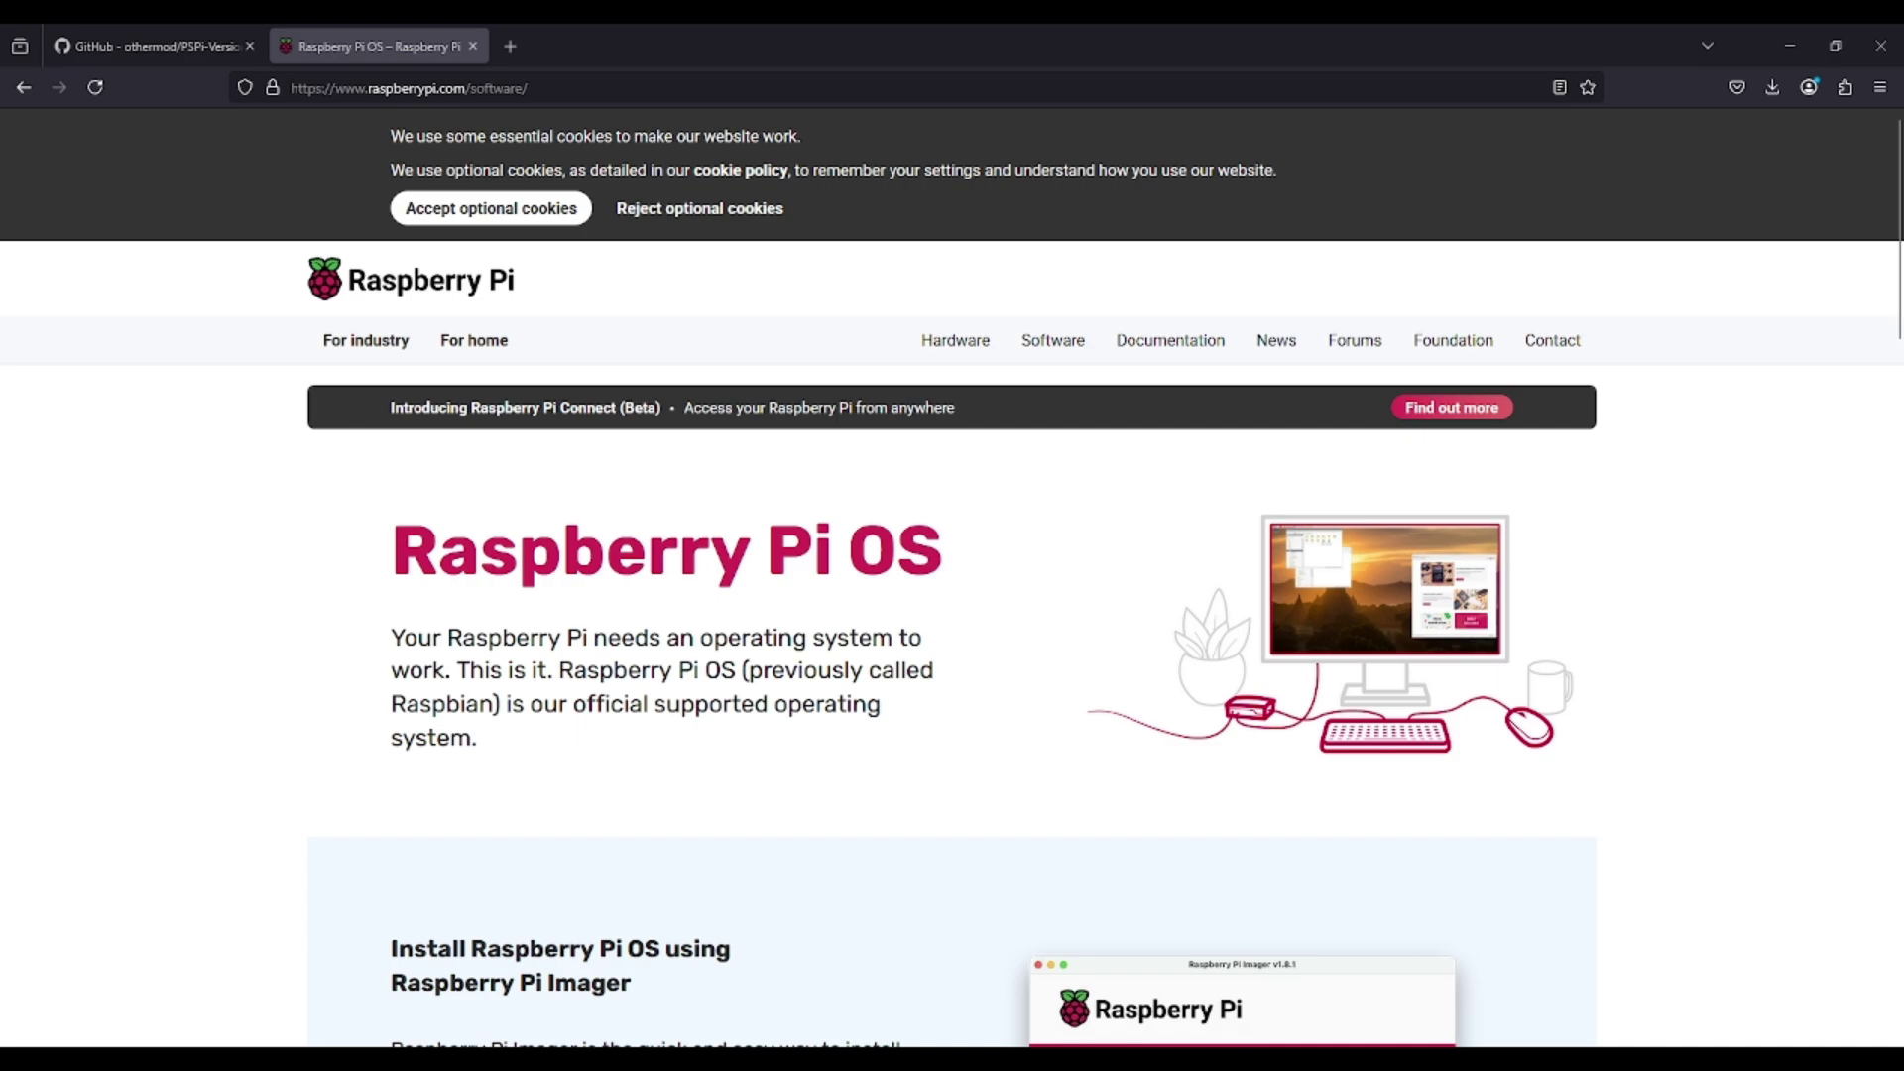
left_click(158, 46)
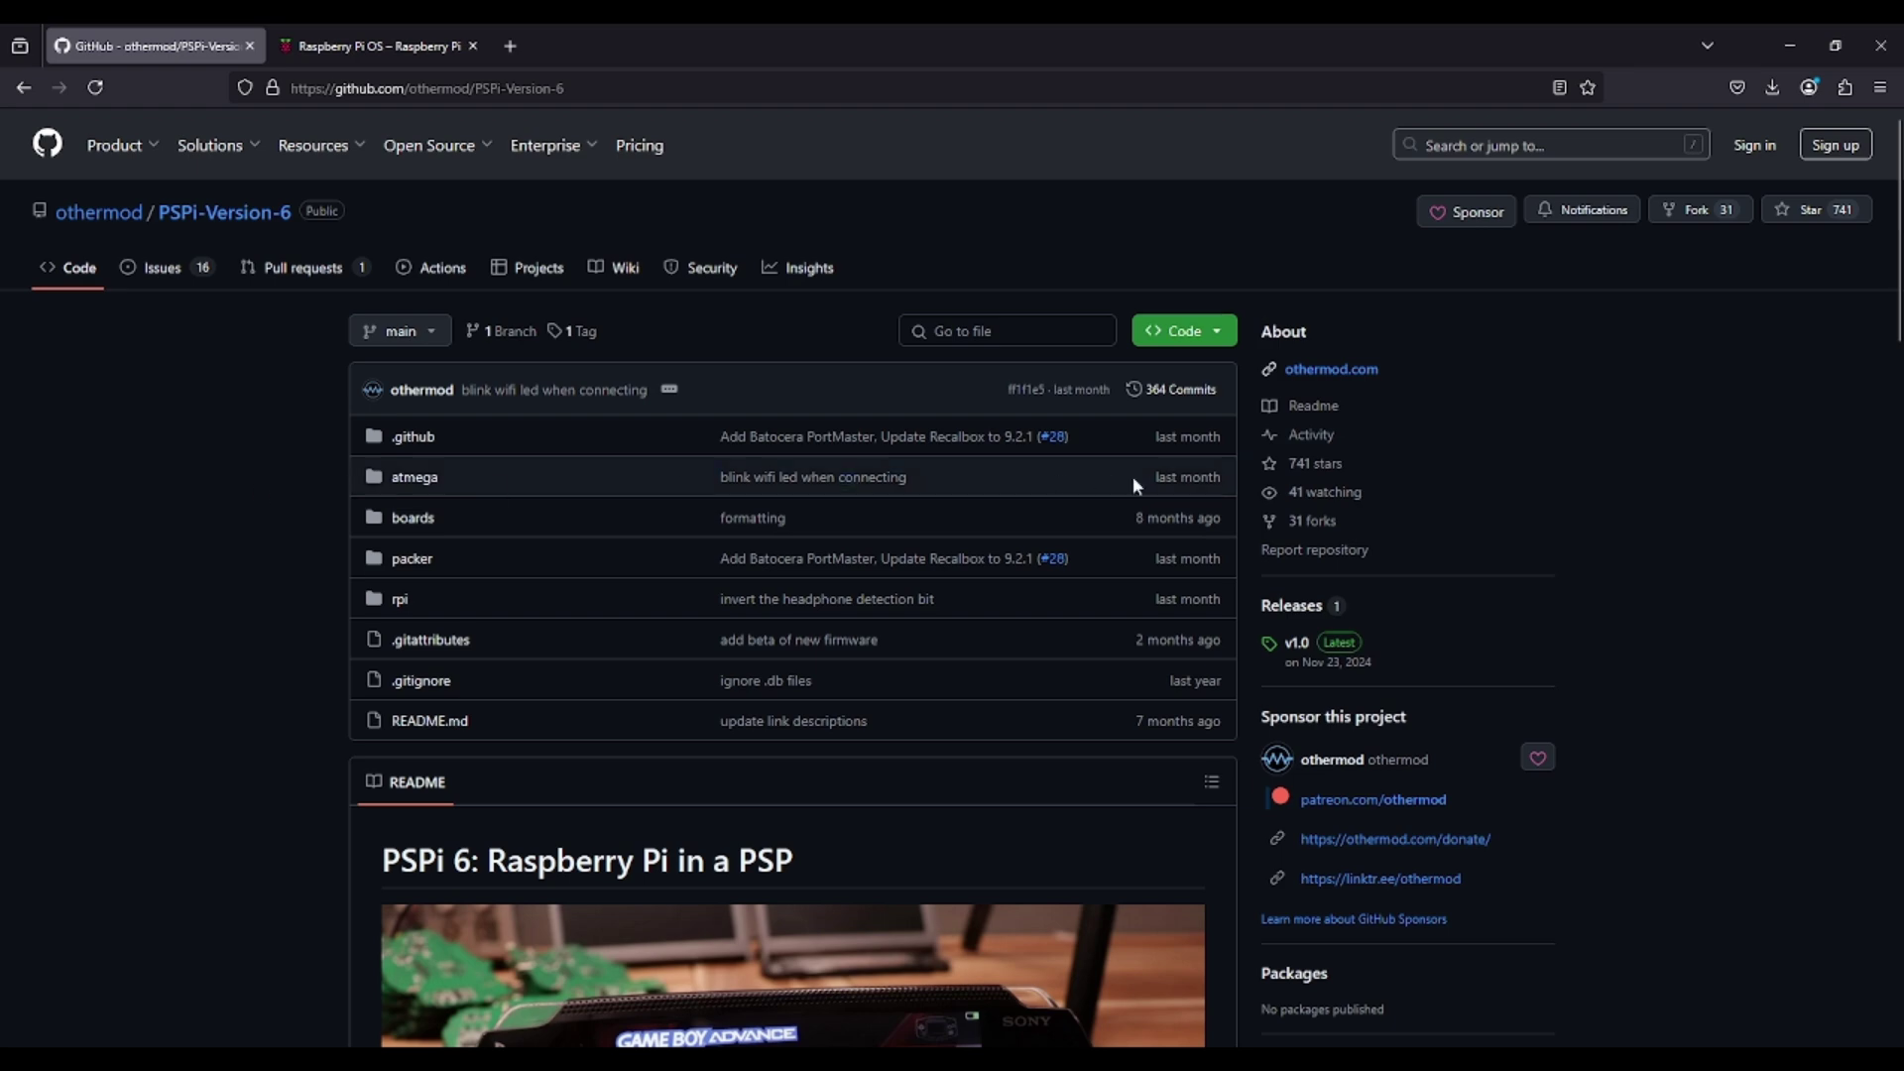
scroll(1645, 585, "down", 1)
scroll(1646, 591, "down", 3)
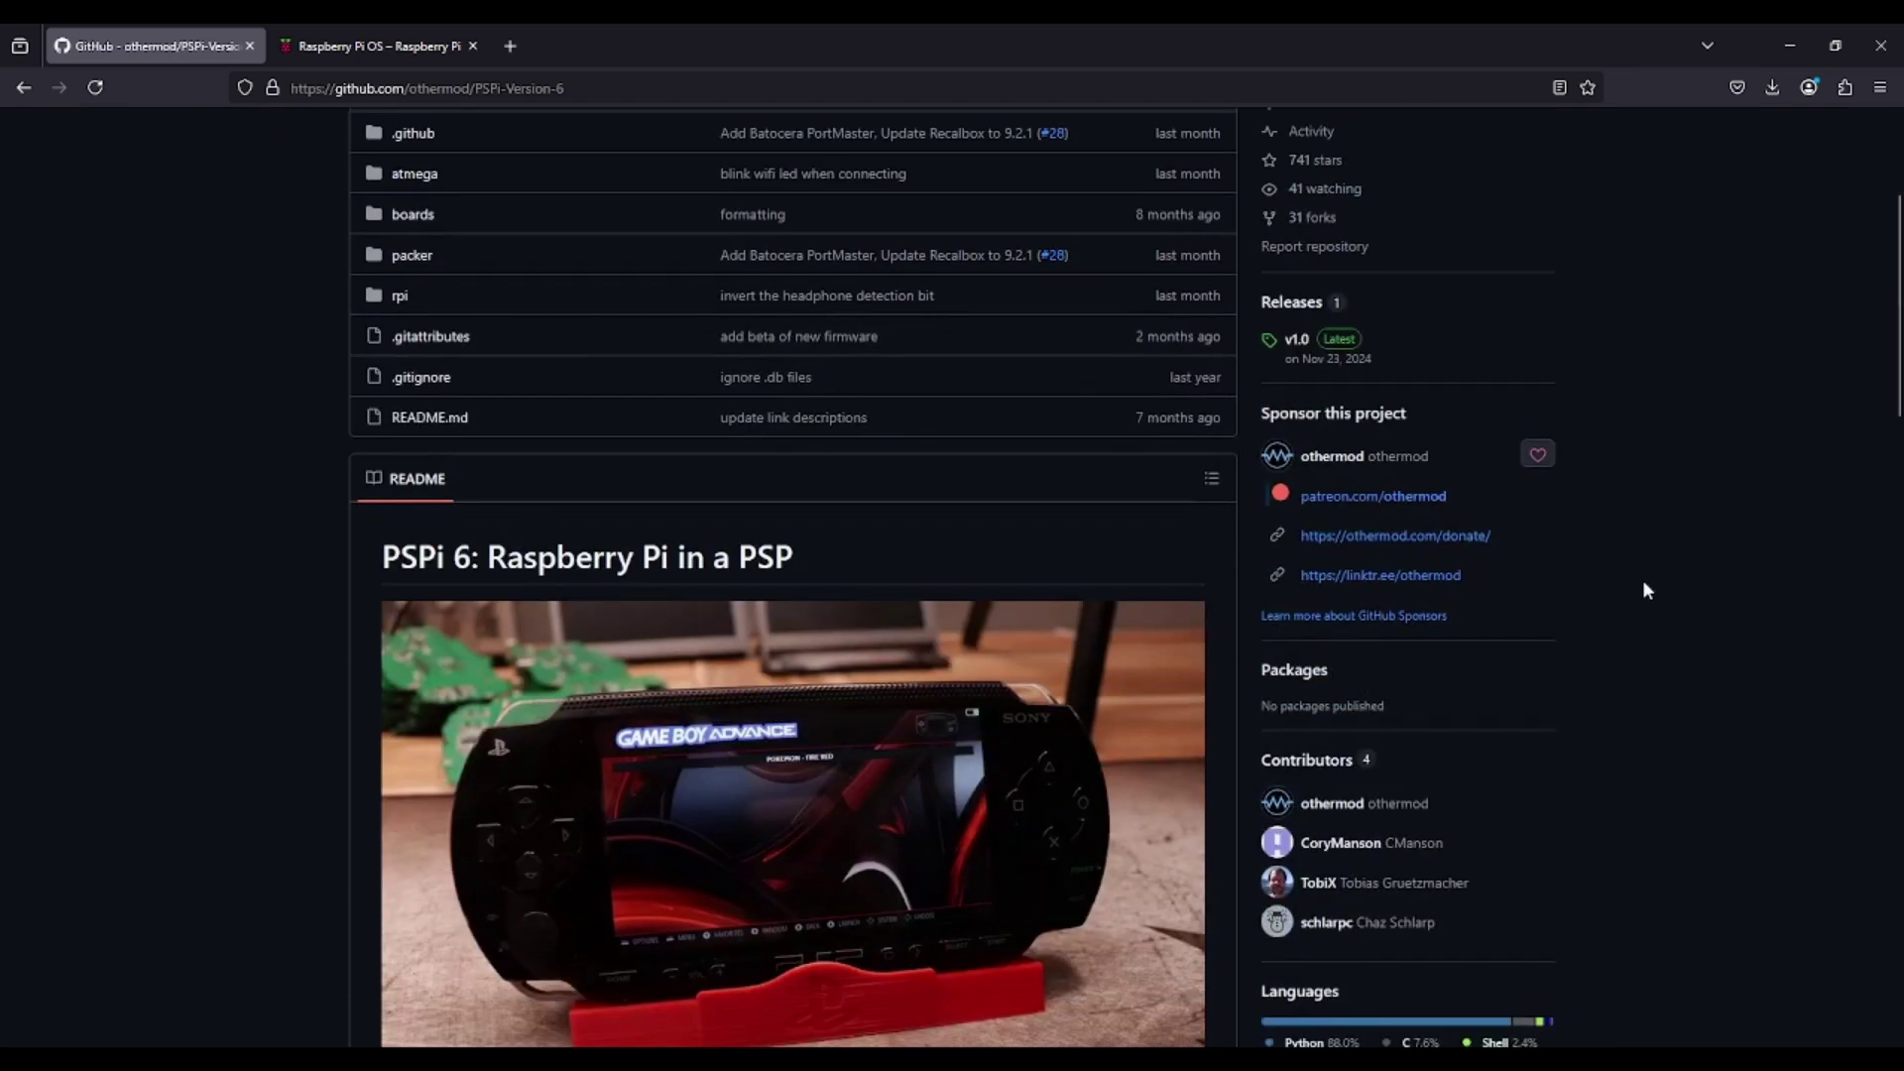
scroll(1646, 591, "down", 2)
scroll(1646, 591, "down", 2)
scroll(1647, 591, "down", 4)
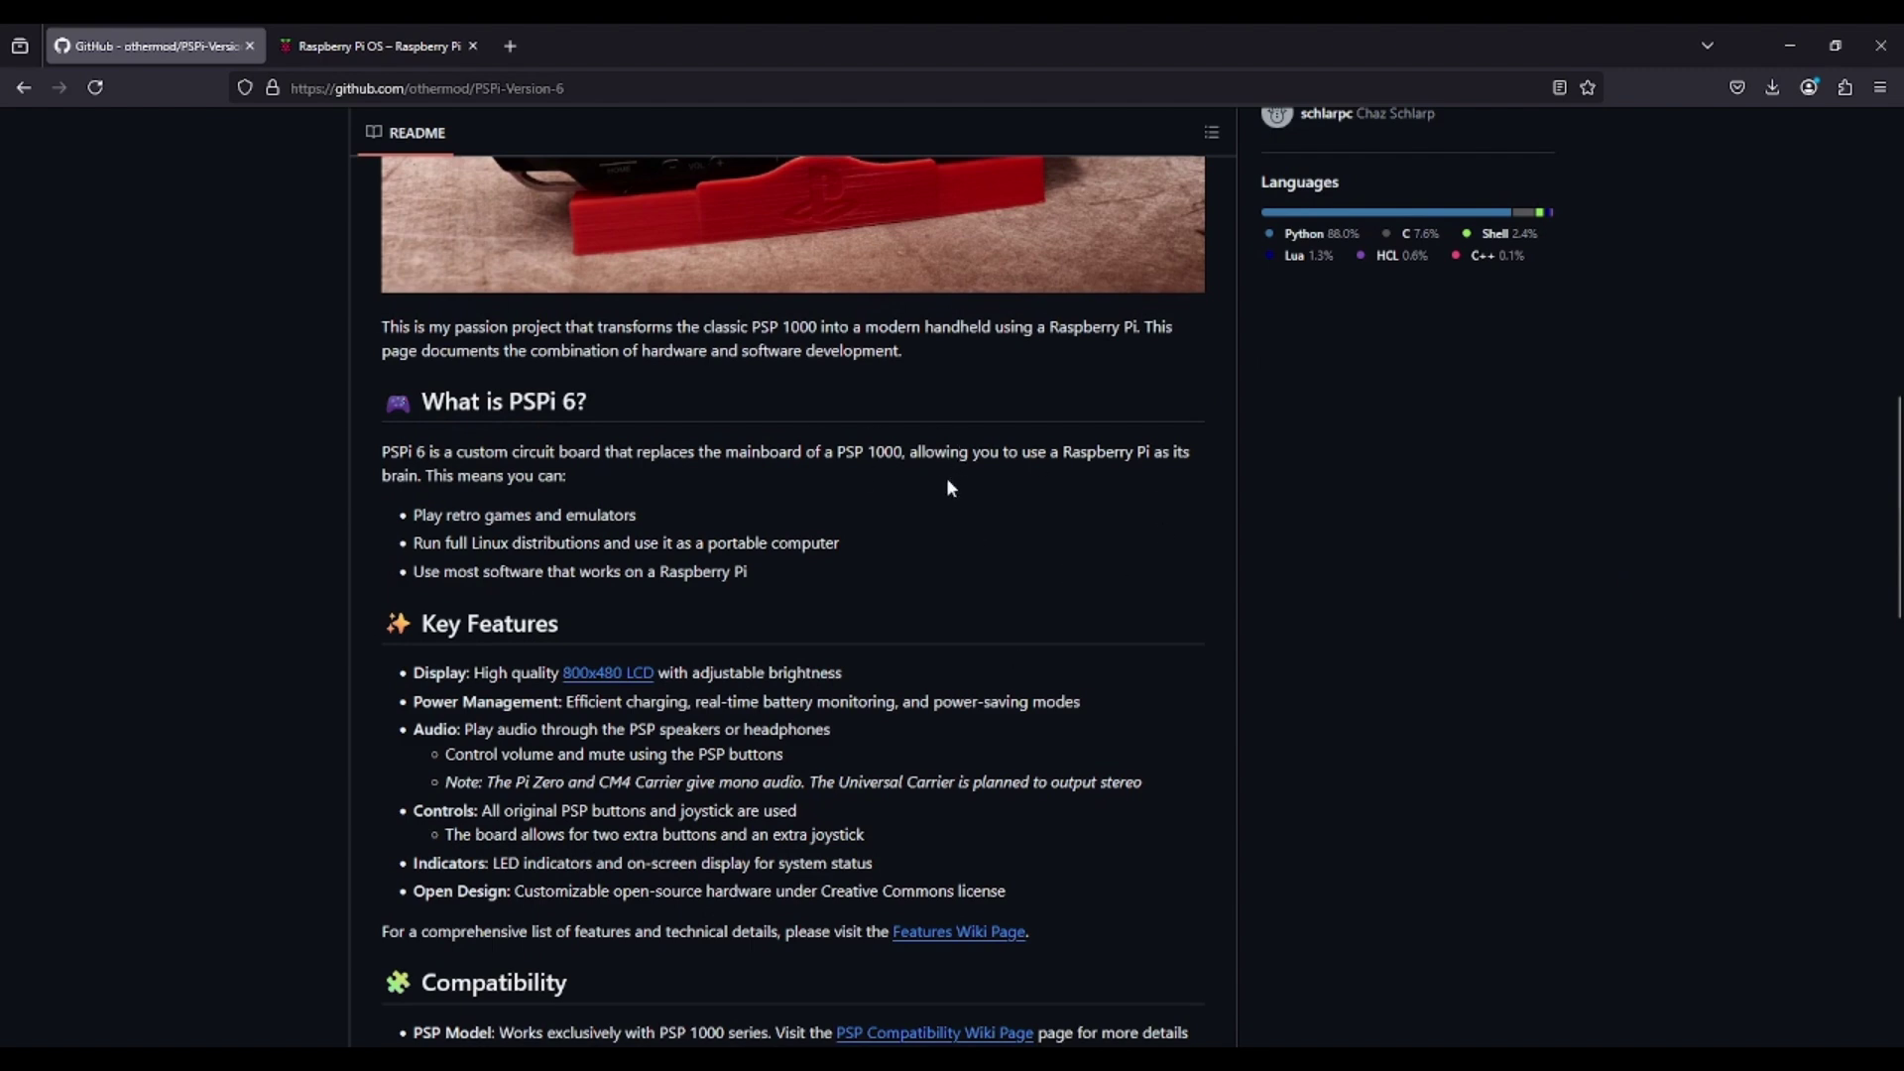
scroll(949, 491, "down", 2)
scroll(949, 496, "up", 5)
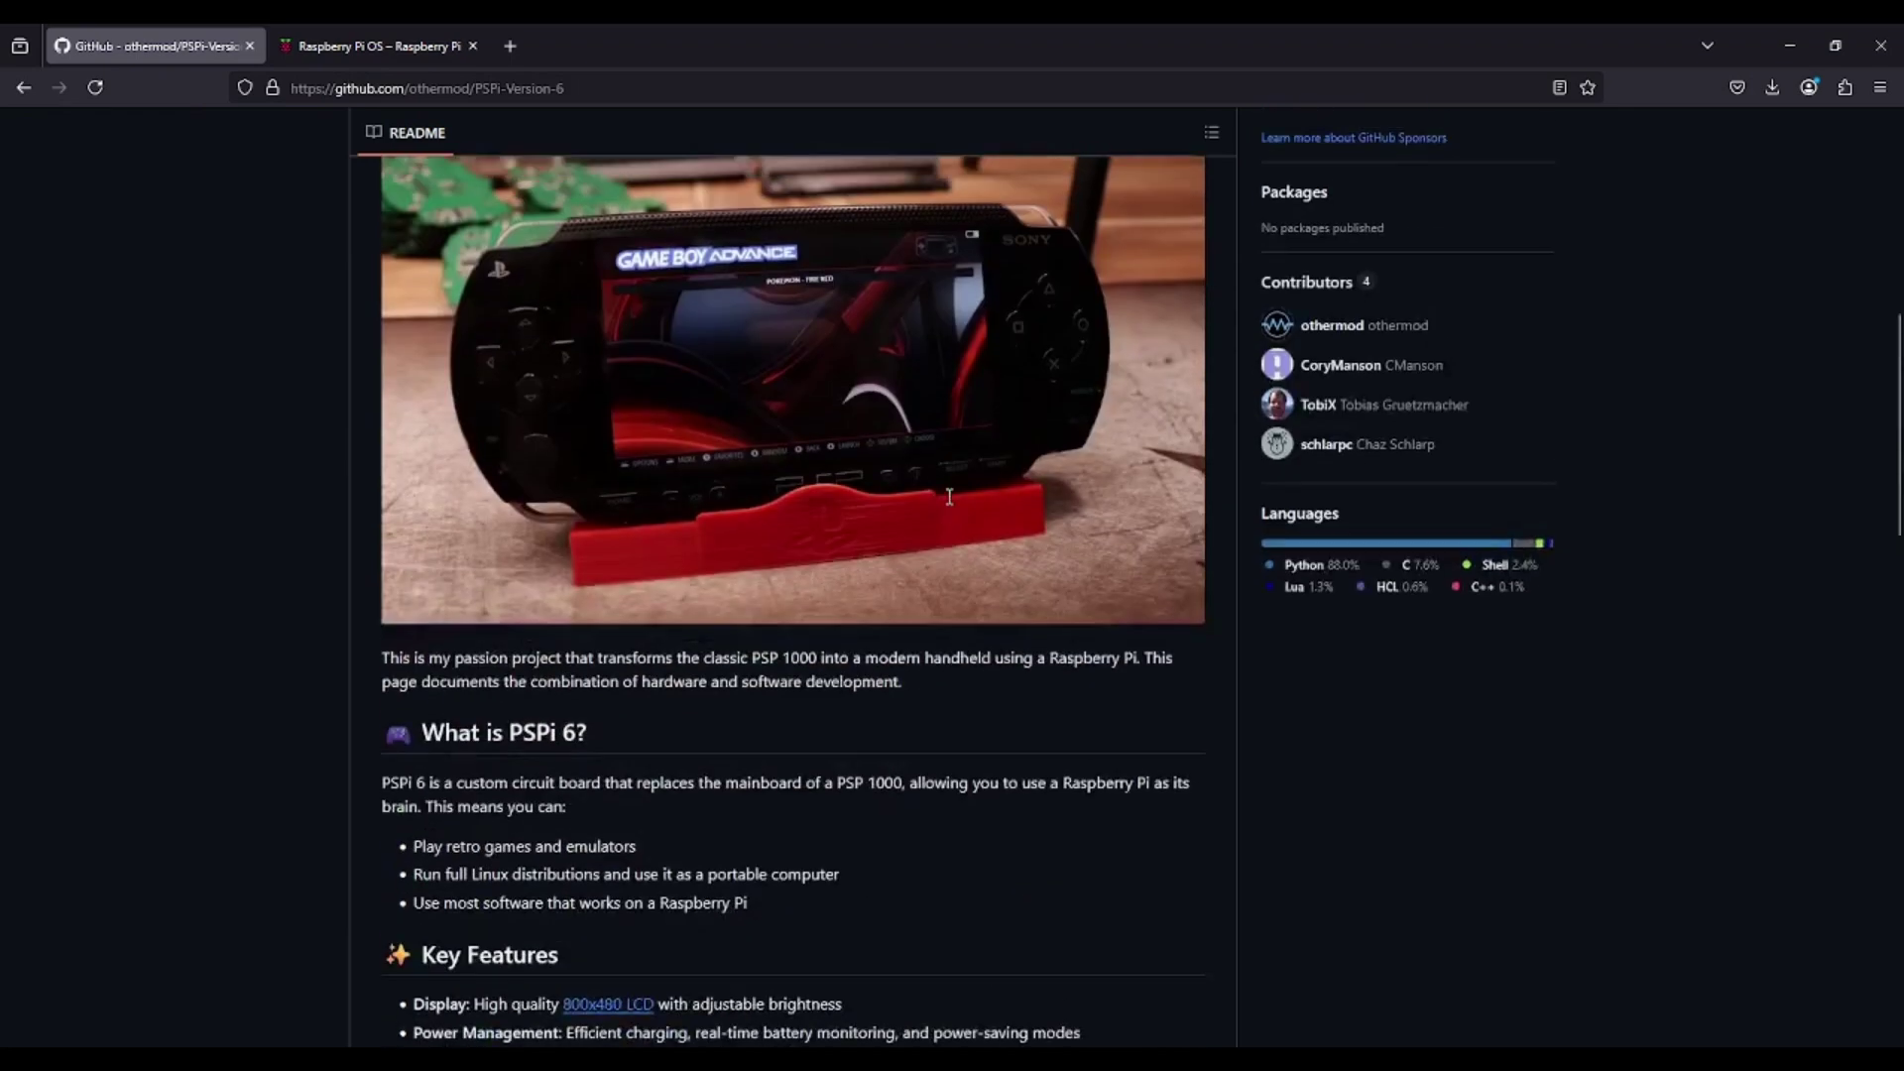
scroll(949, 496, "up", 6)
scroll(955, 494, "up", 1)
scroll(955, 494, "up", 1)
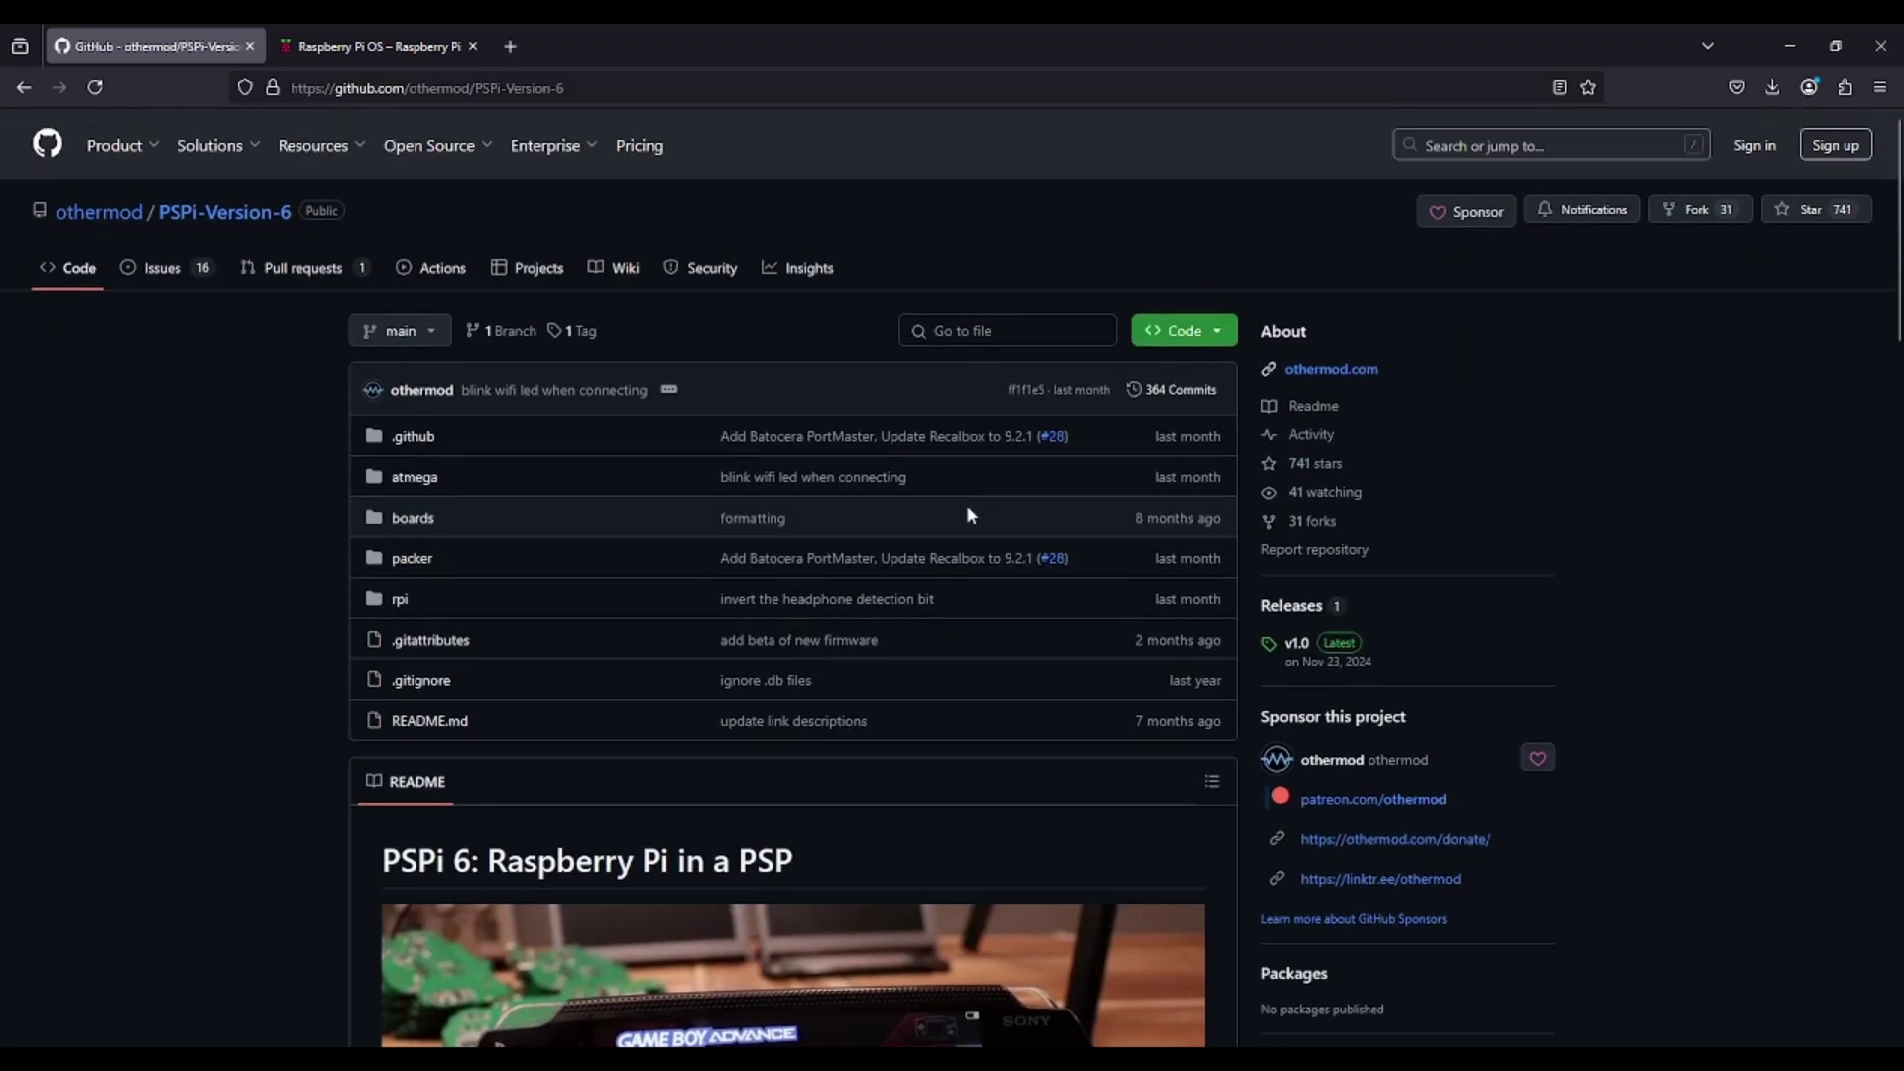
scroll(970, 514, "down", 5)
scroll(982, 516, "down", 6)
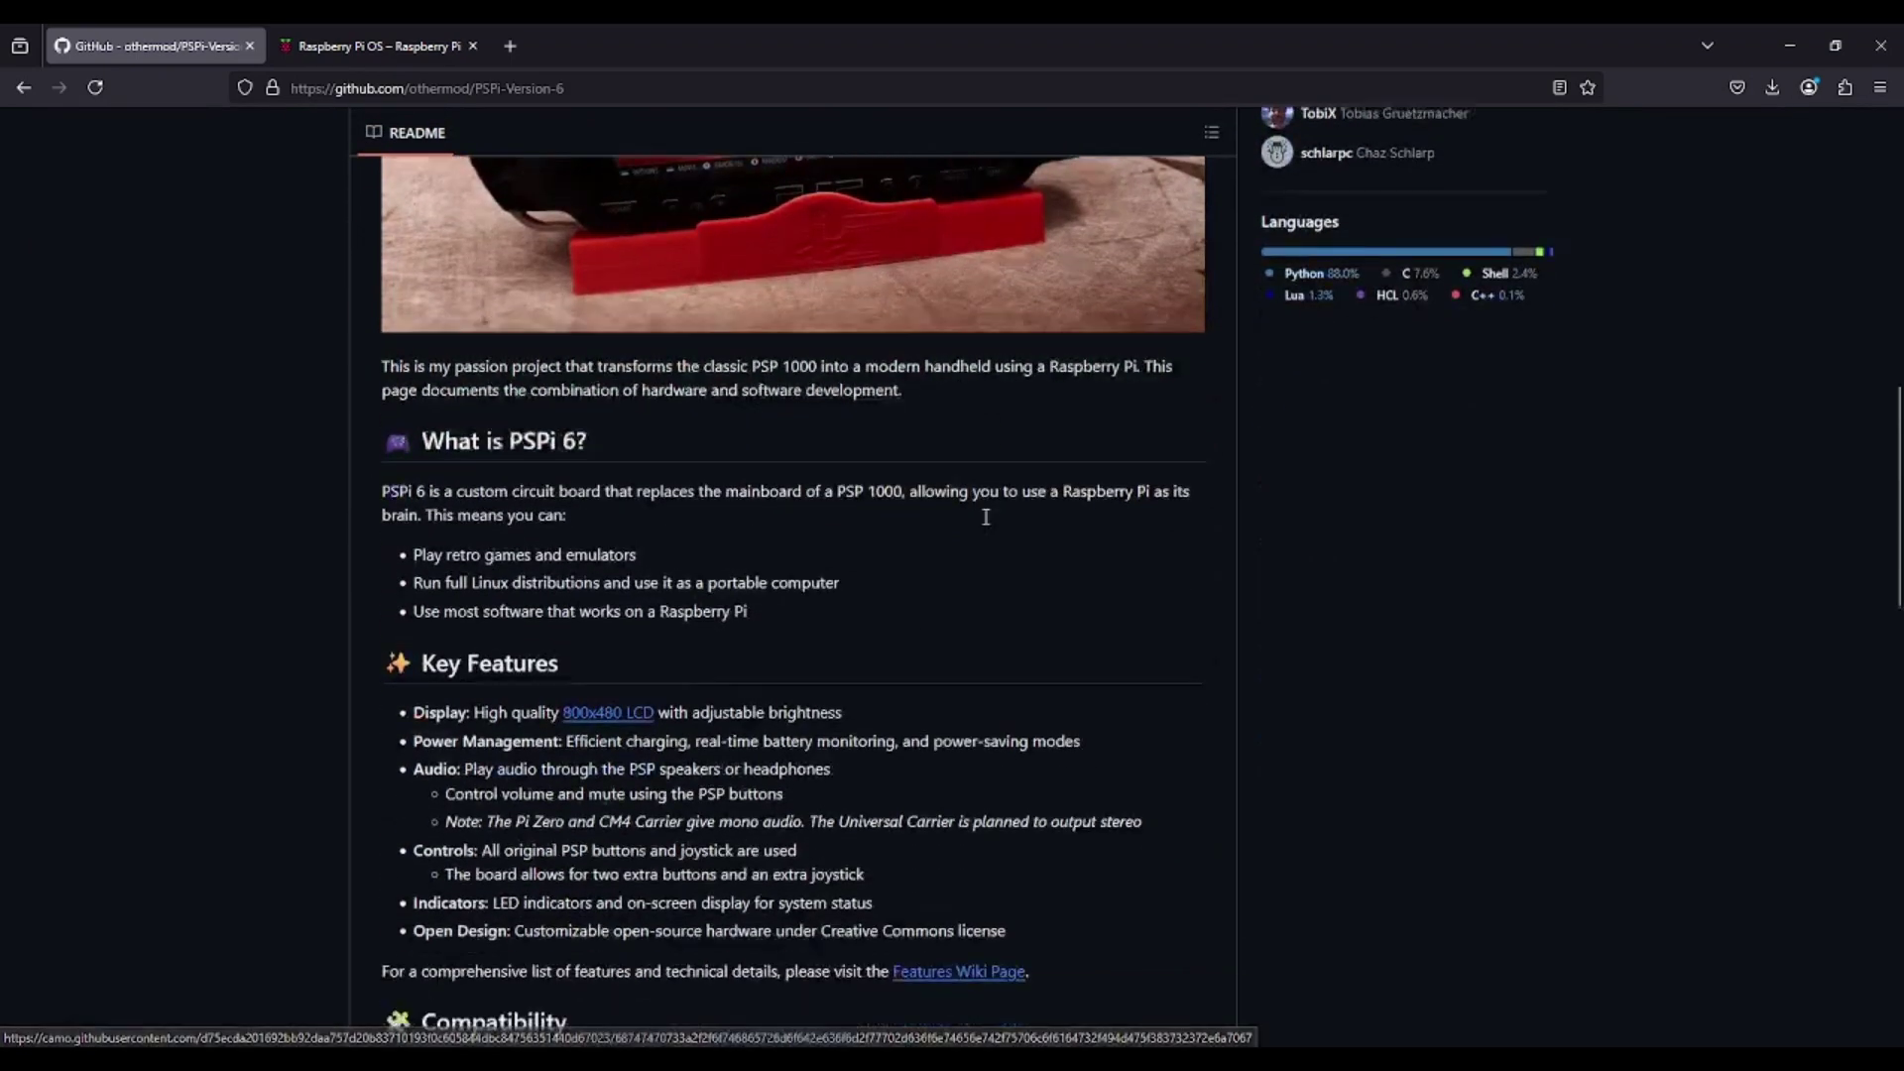
scroll(986, 517, "down", 3)
scroll(986, 516, "down", 1)
scroll(986, 517, "down", 3)
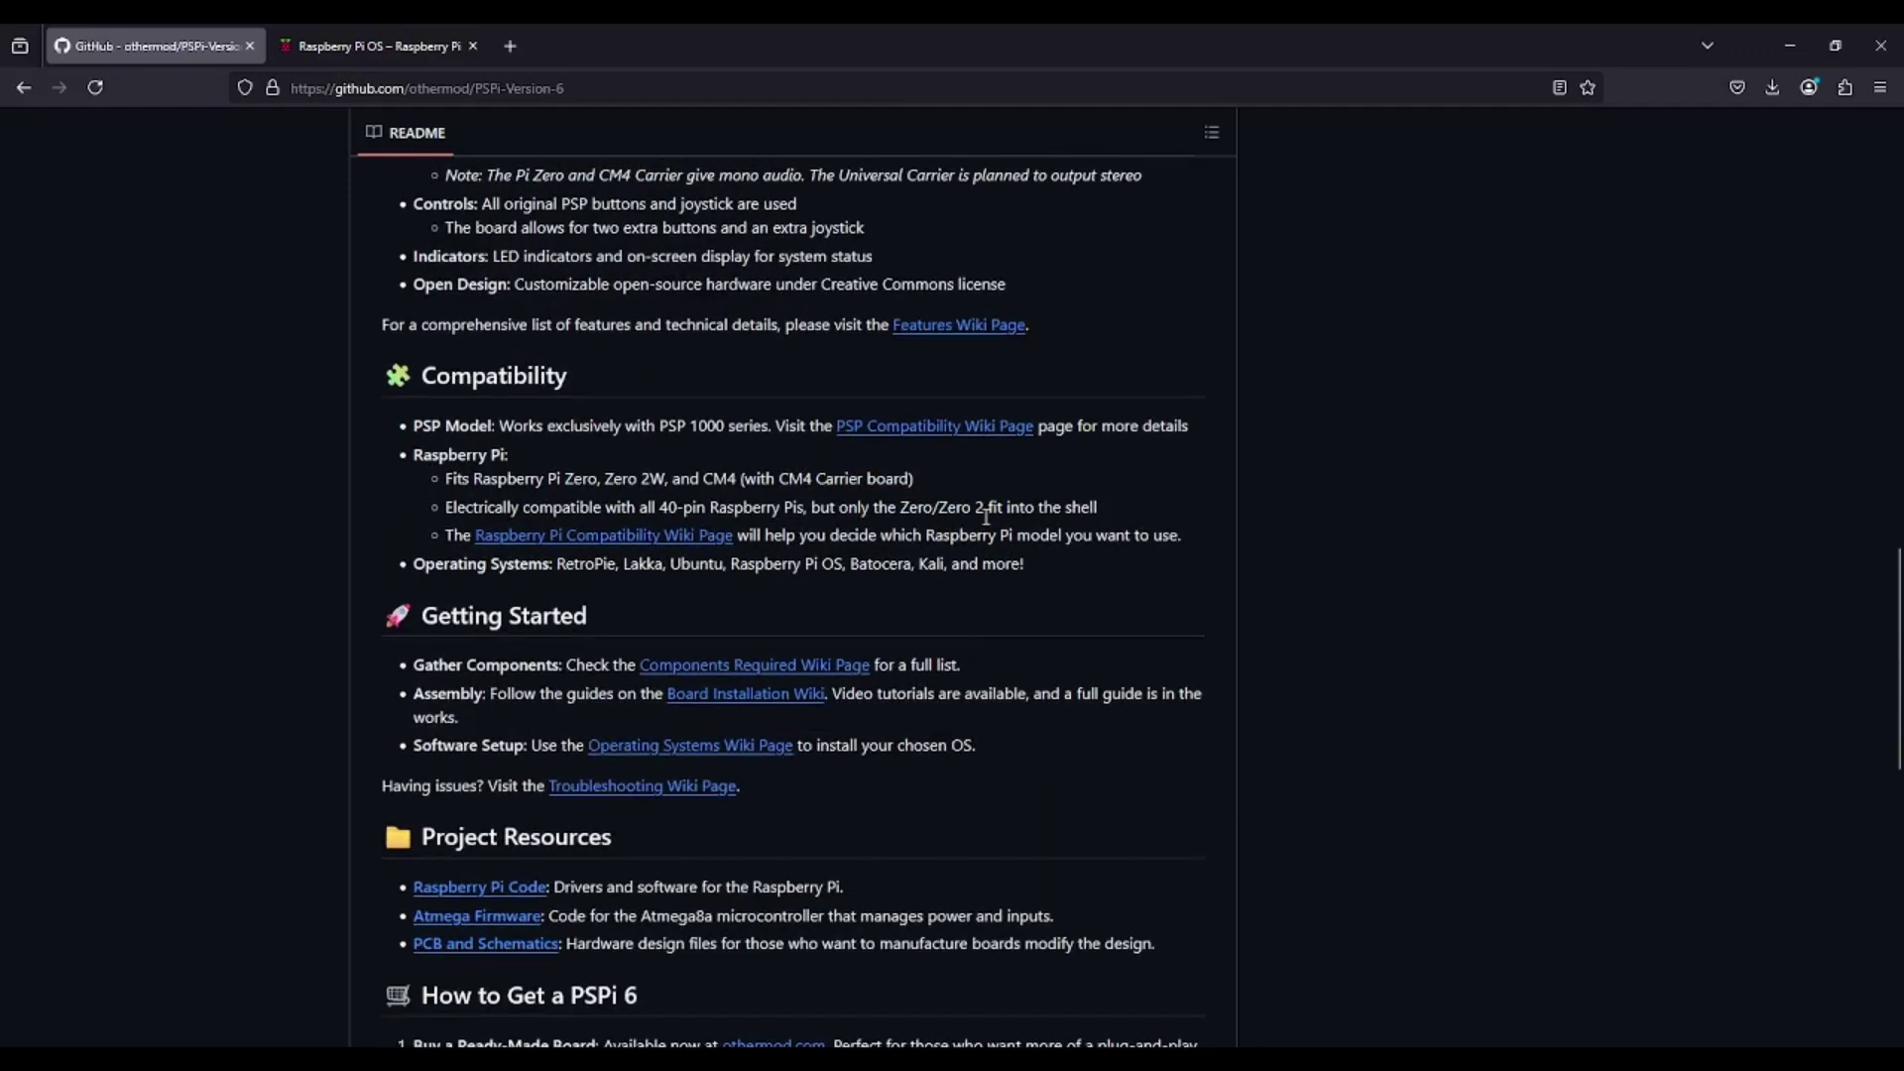
scroll(986, 517, "down", 1)
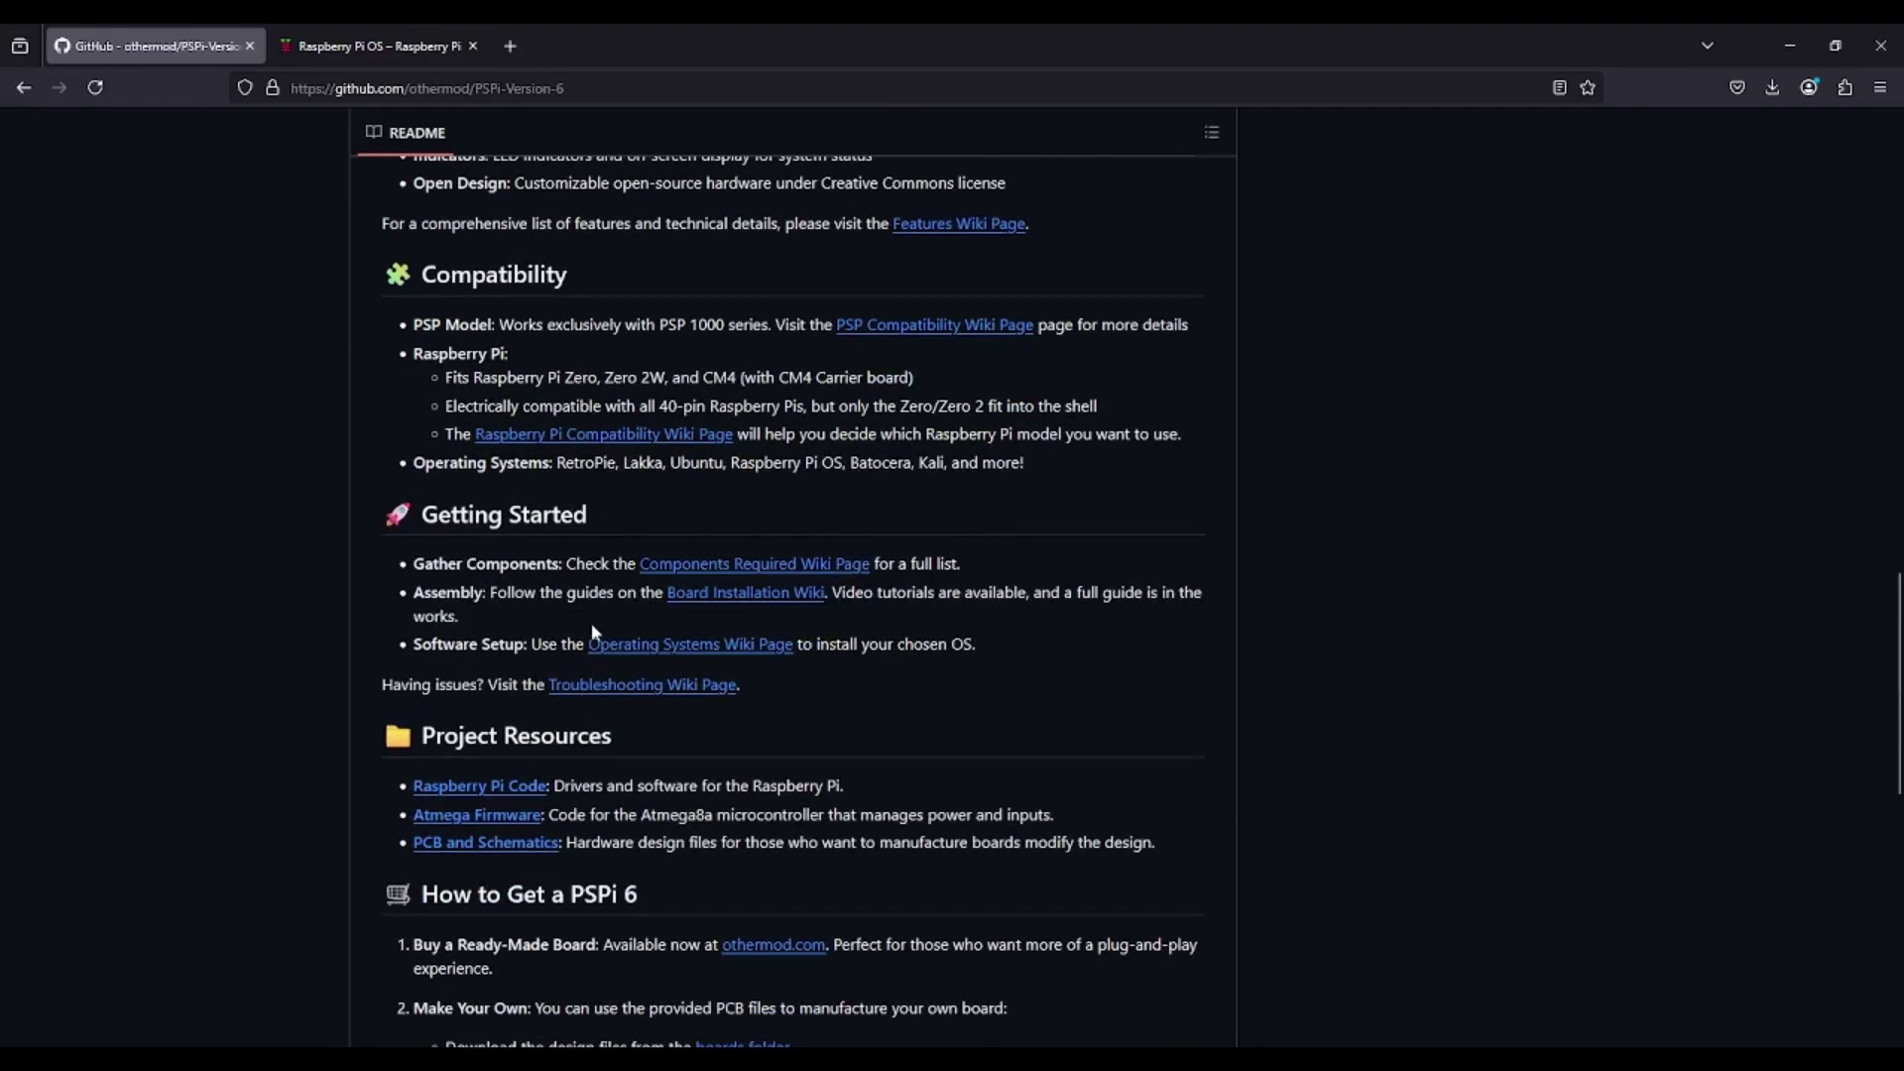
Go to the Operating Systems wiki page, then open the RetroPie release from Community OS Images
left_click(714, 647)
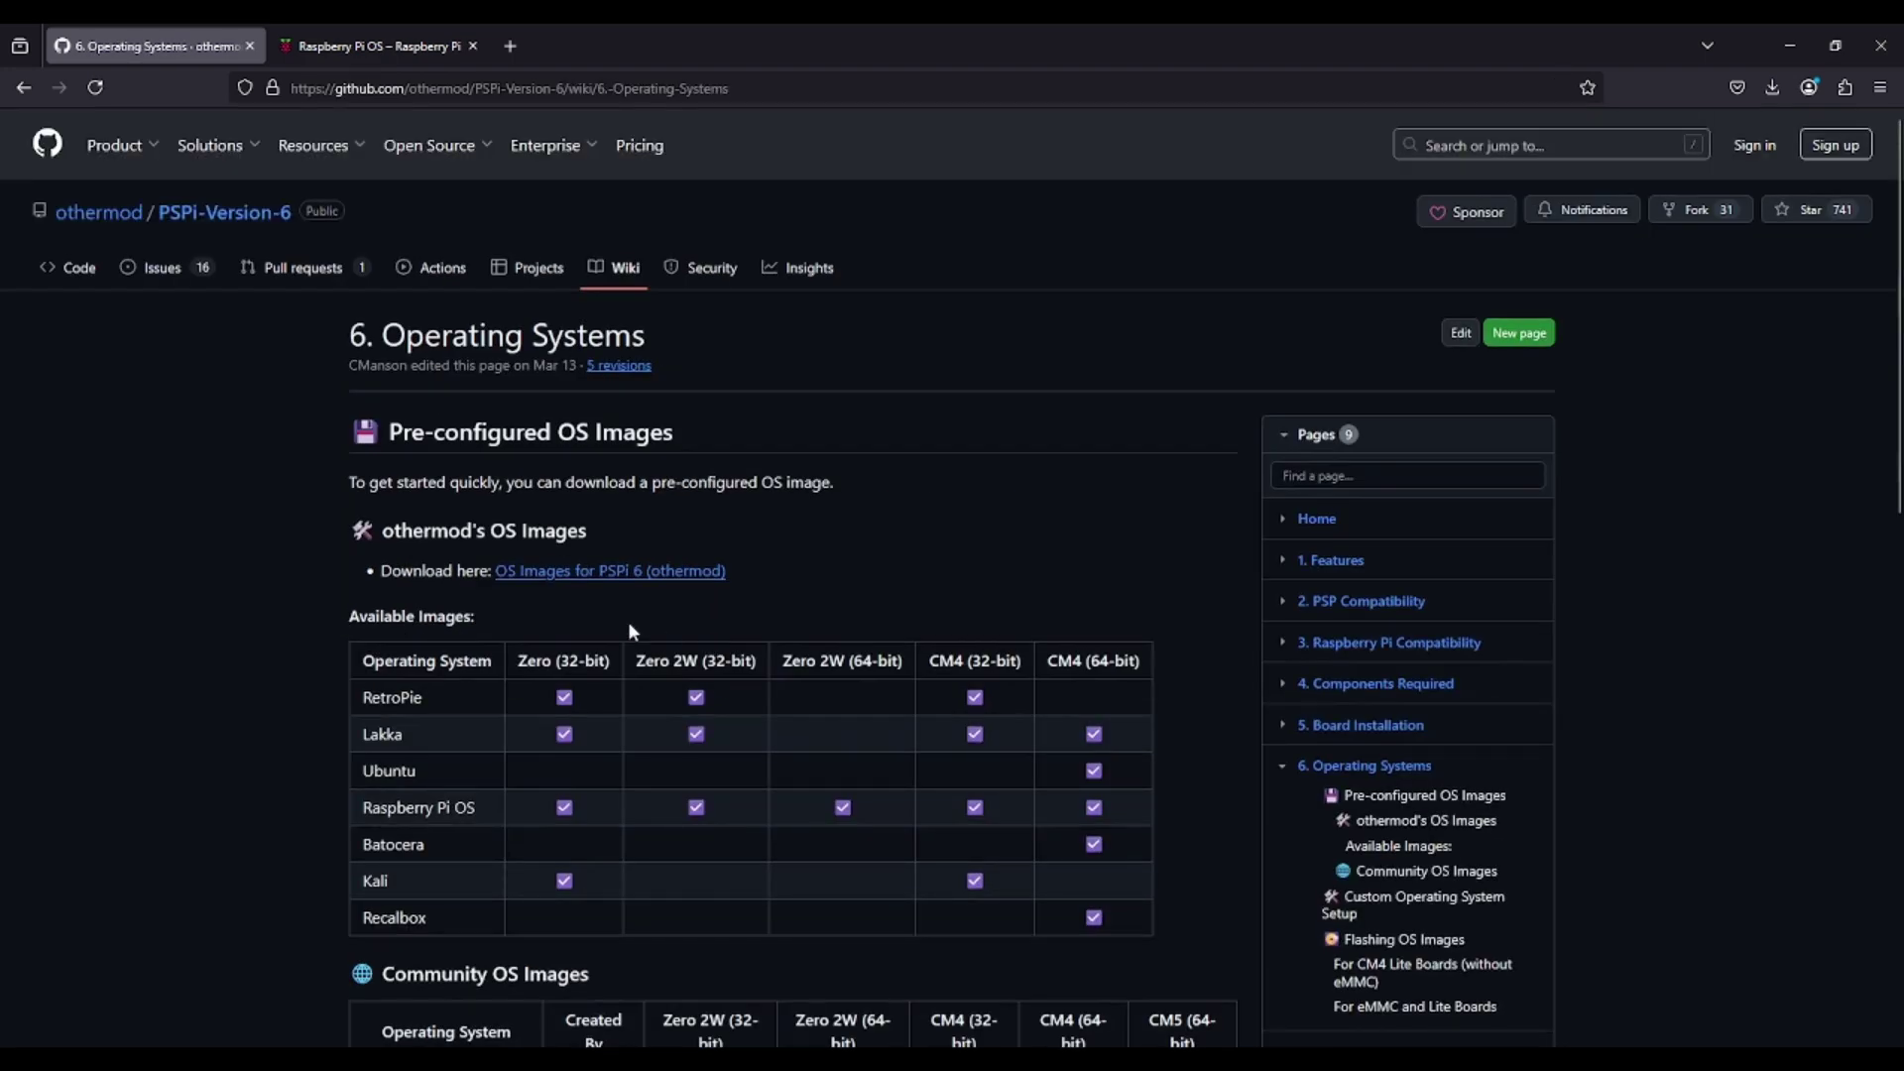
scroll(232, 553, "down", 2)
scroll(233, 553, "down", 3)
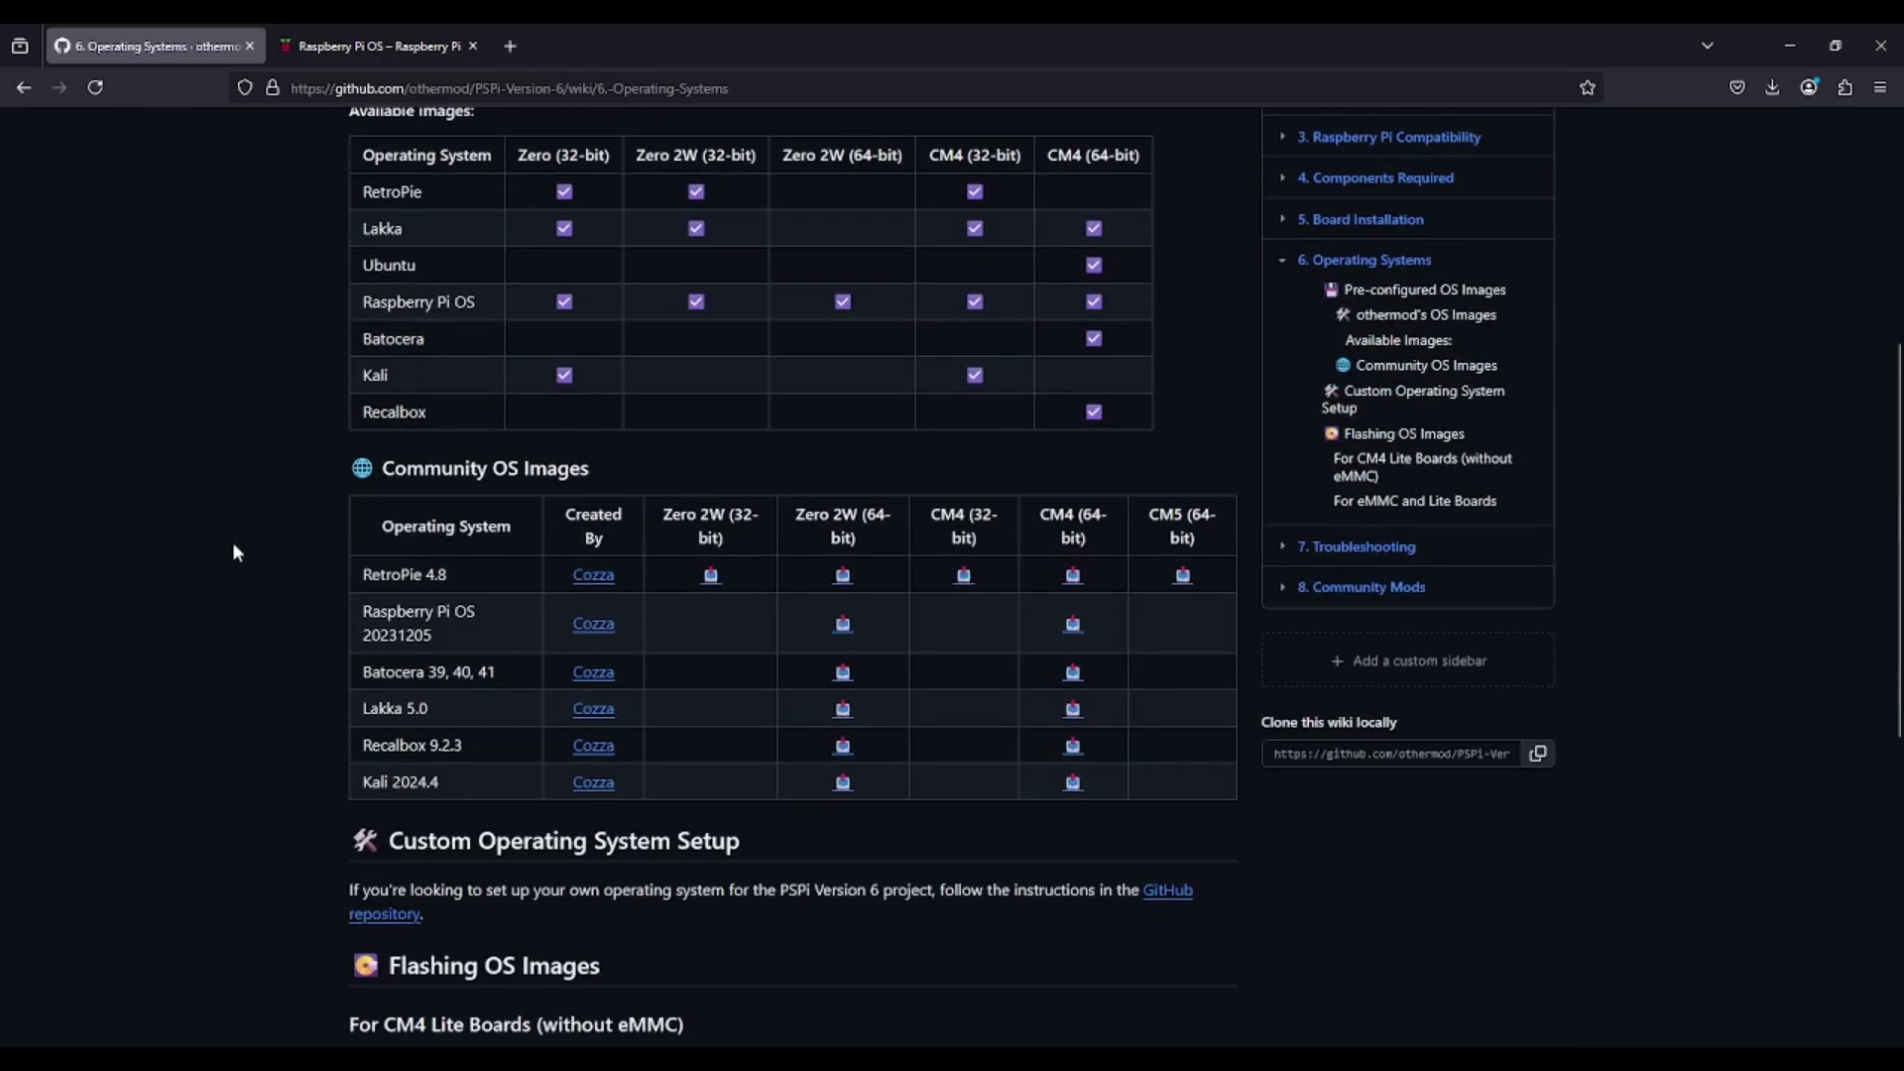
scroll(232, 552, "up", 1)
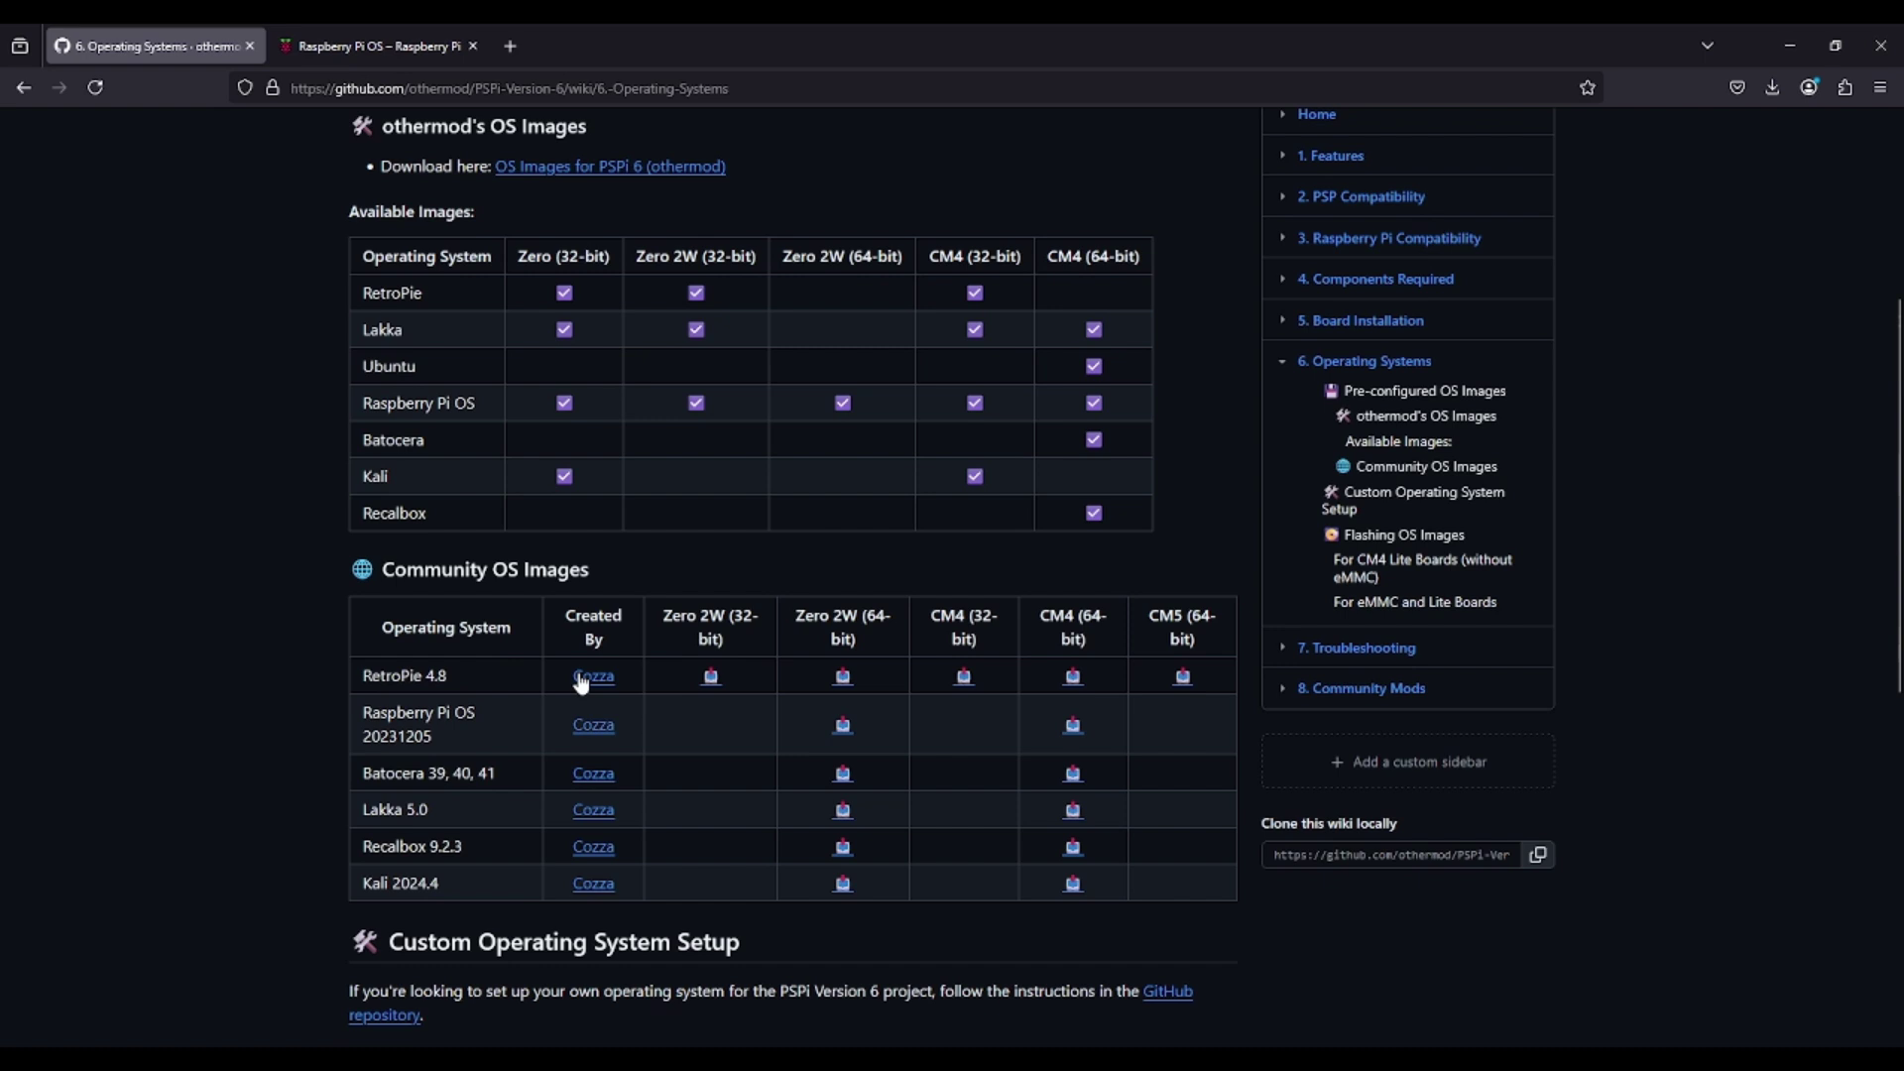
left_click(1182, 675)
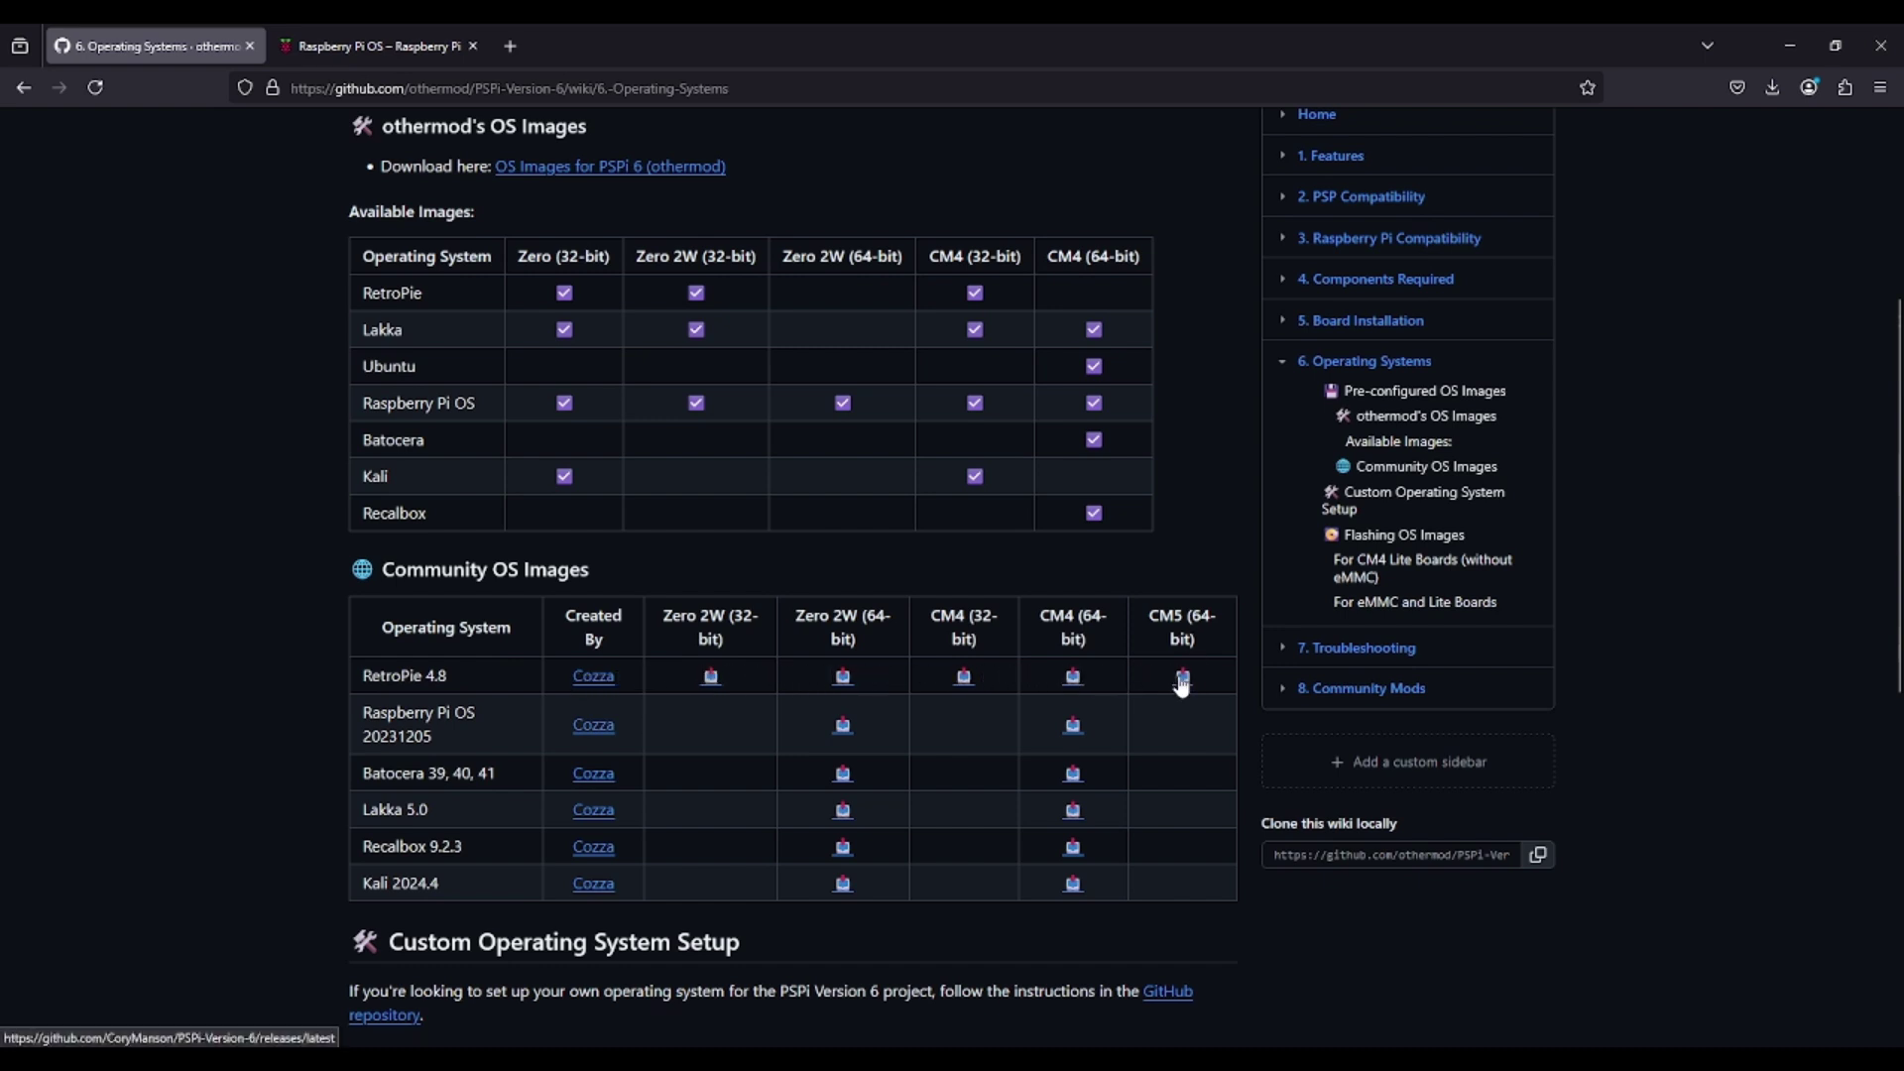
Scroll the v1.5.3 release page down to its asset list
scroll(883, 615, "down", 1)
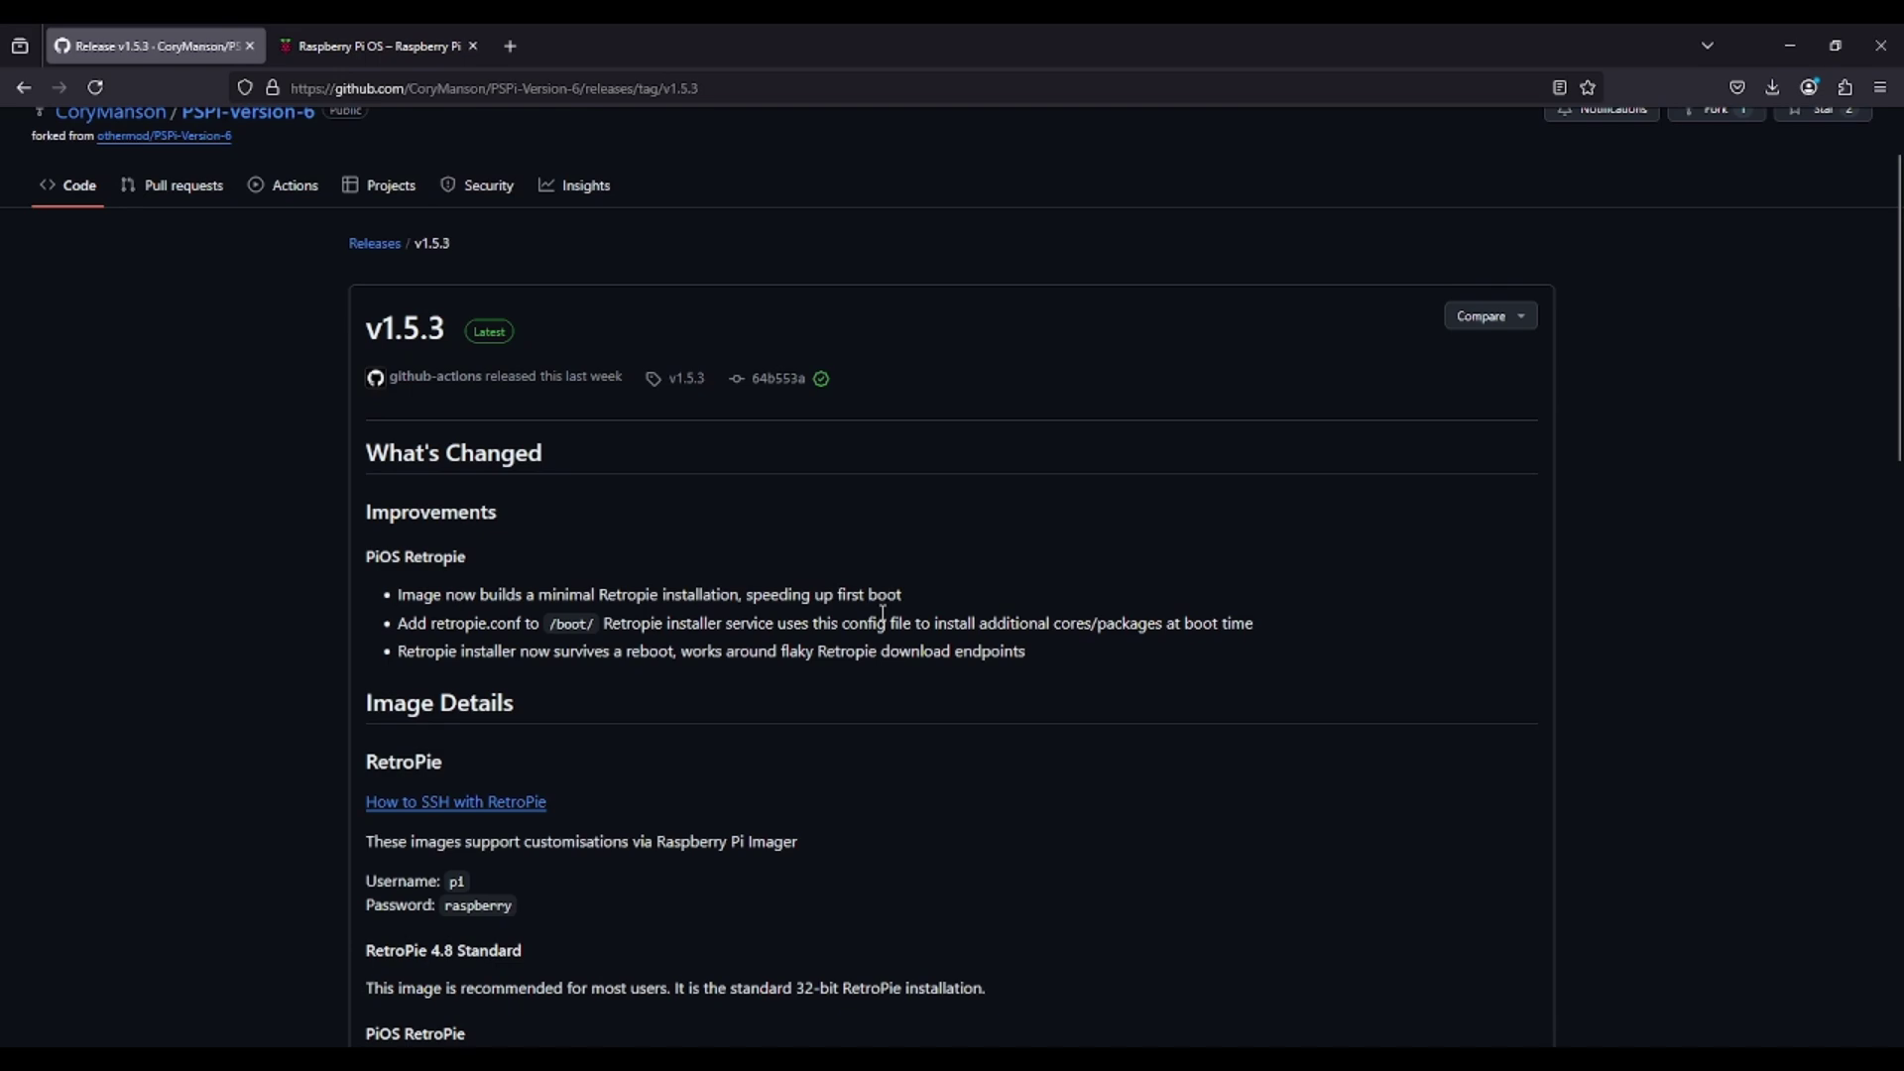
scroll(1003, 684, "down", 2)
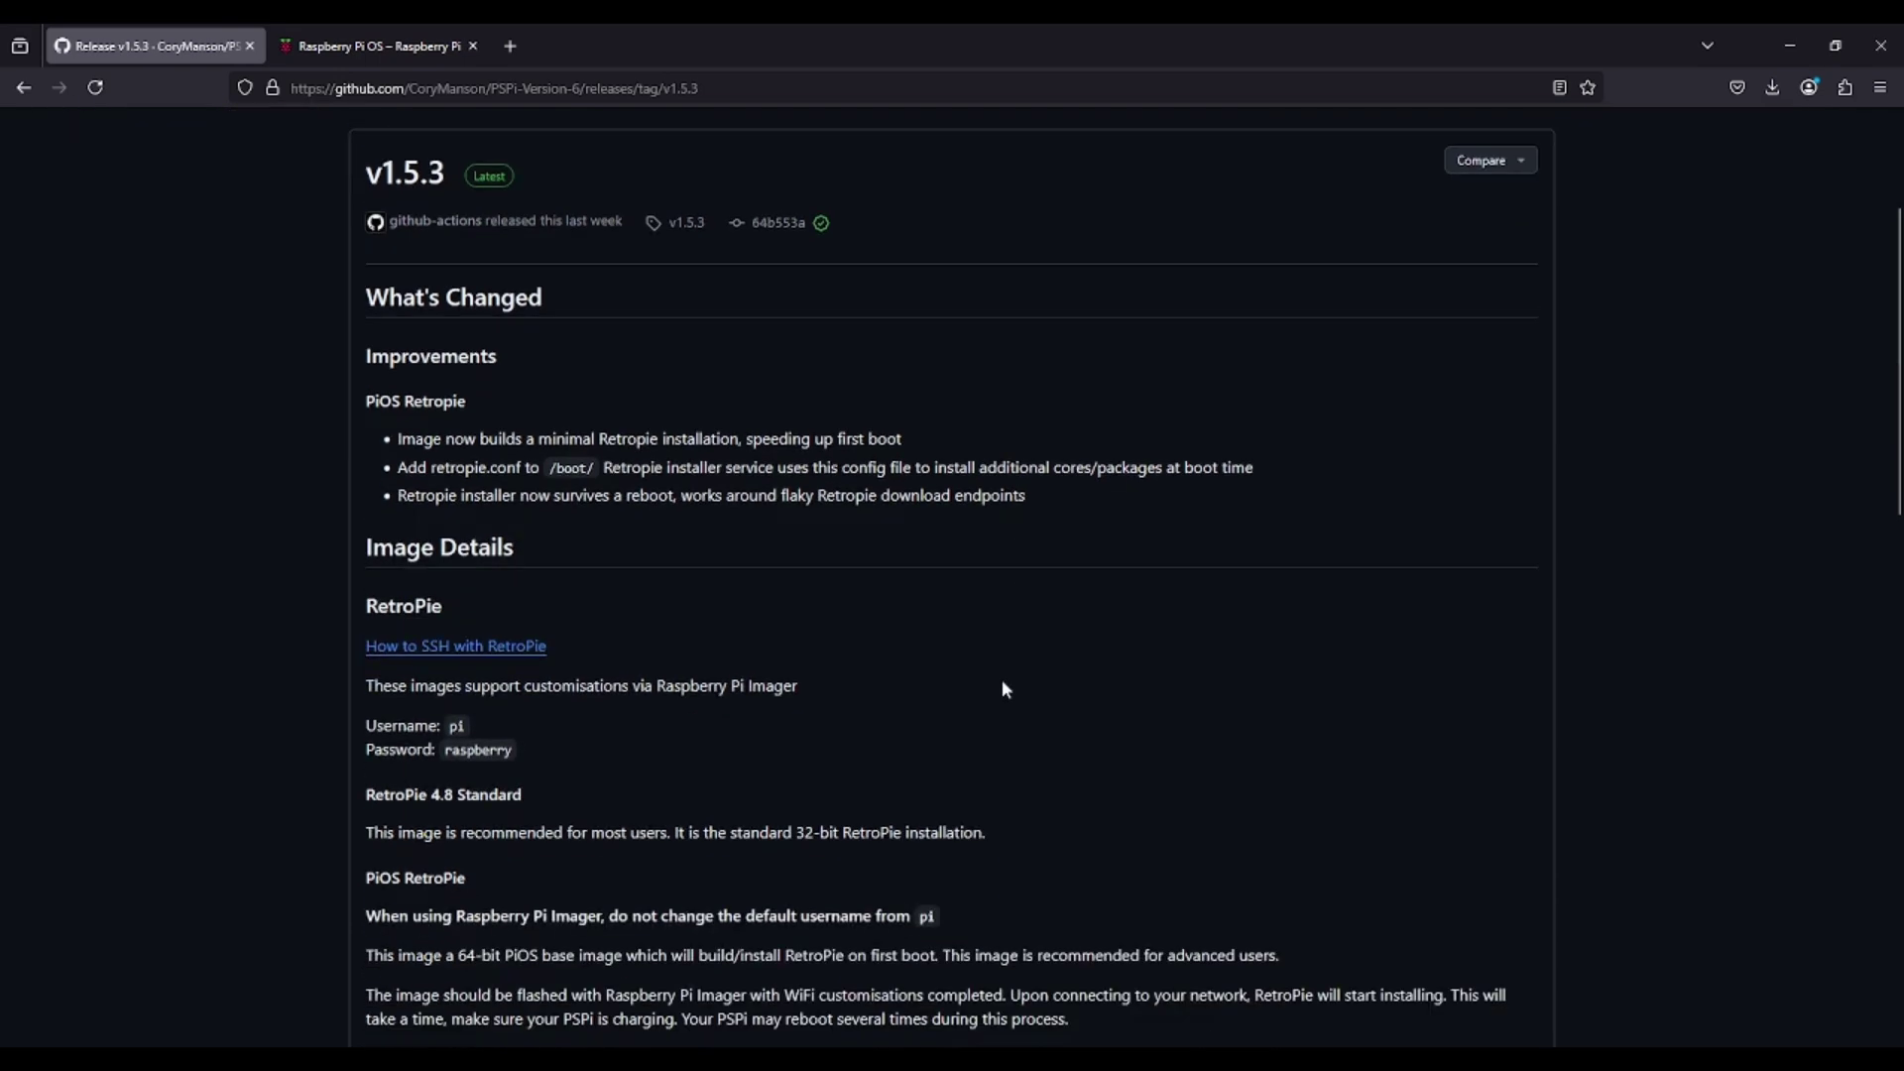
scroll(1002, 684, "down", 3)
scroll(1002, 683, "down", 3)
scroll(1002, 683, "down", 4)
scroll(1003, 687, "down", 4)
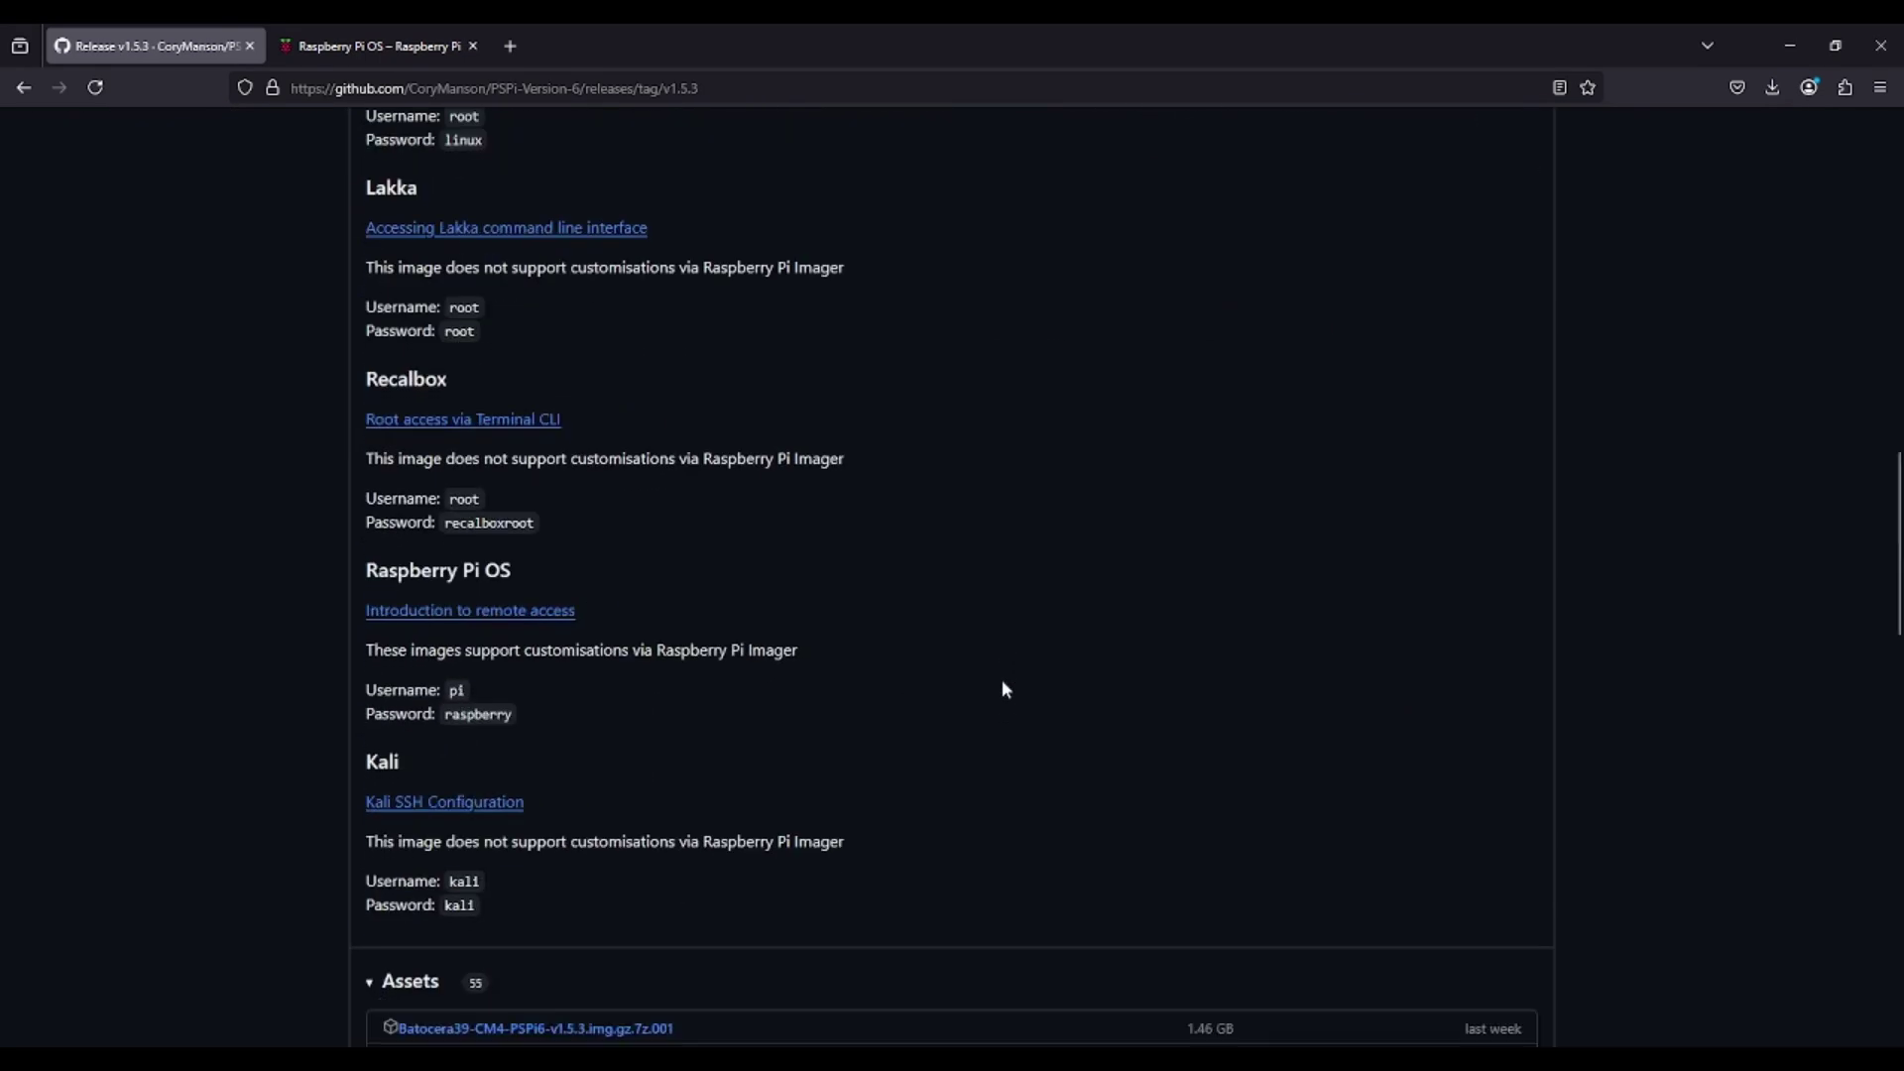
scroll(1003, 686, "down", 4)
scroll(893, 688, "up", 2)
scroll(674, 706, "down", 1)
scroll(566, 718, "down", 3)
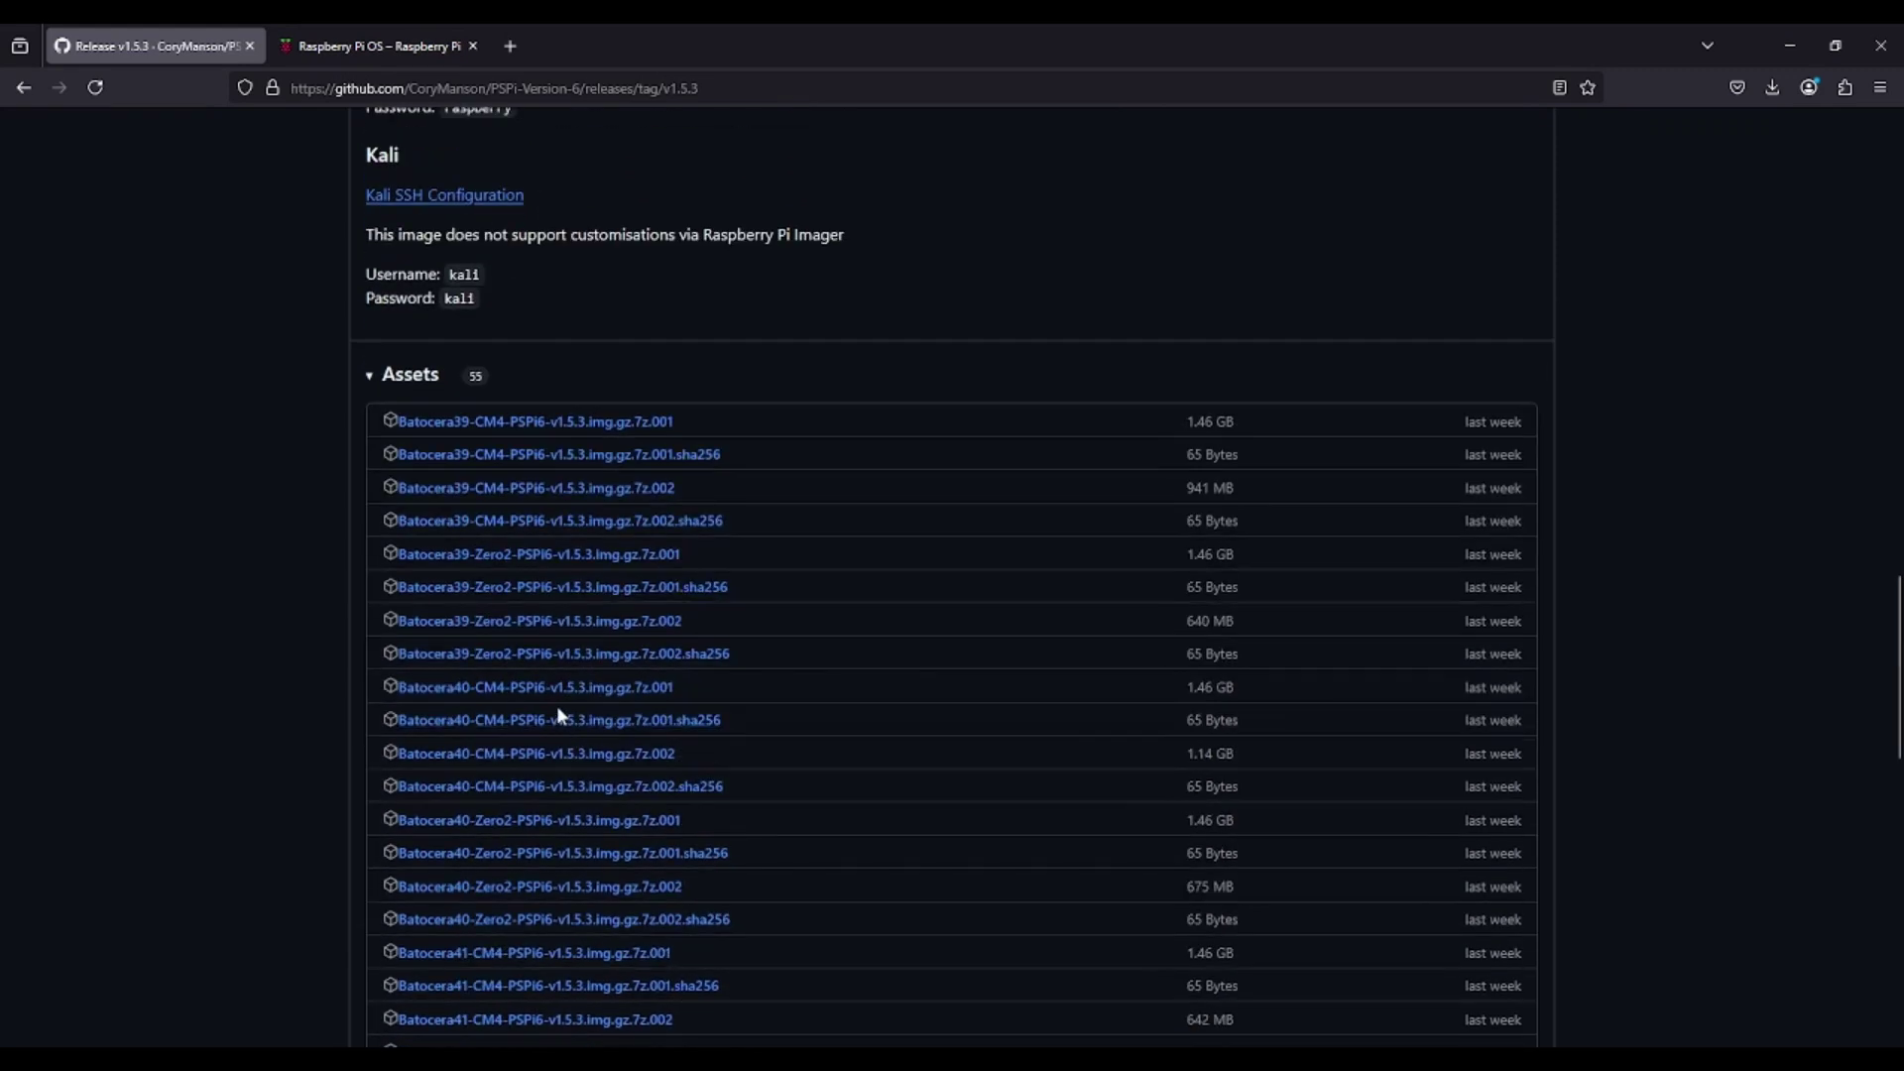
scroll(557, 716, "down", 5)
scroll(556, 716, "up", 5)
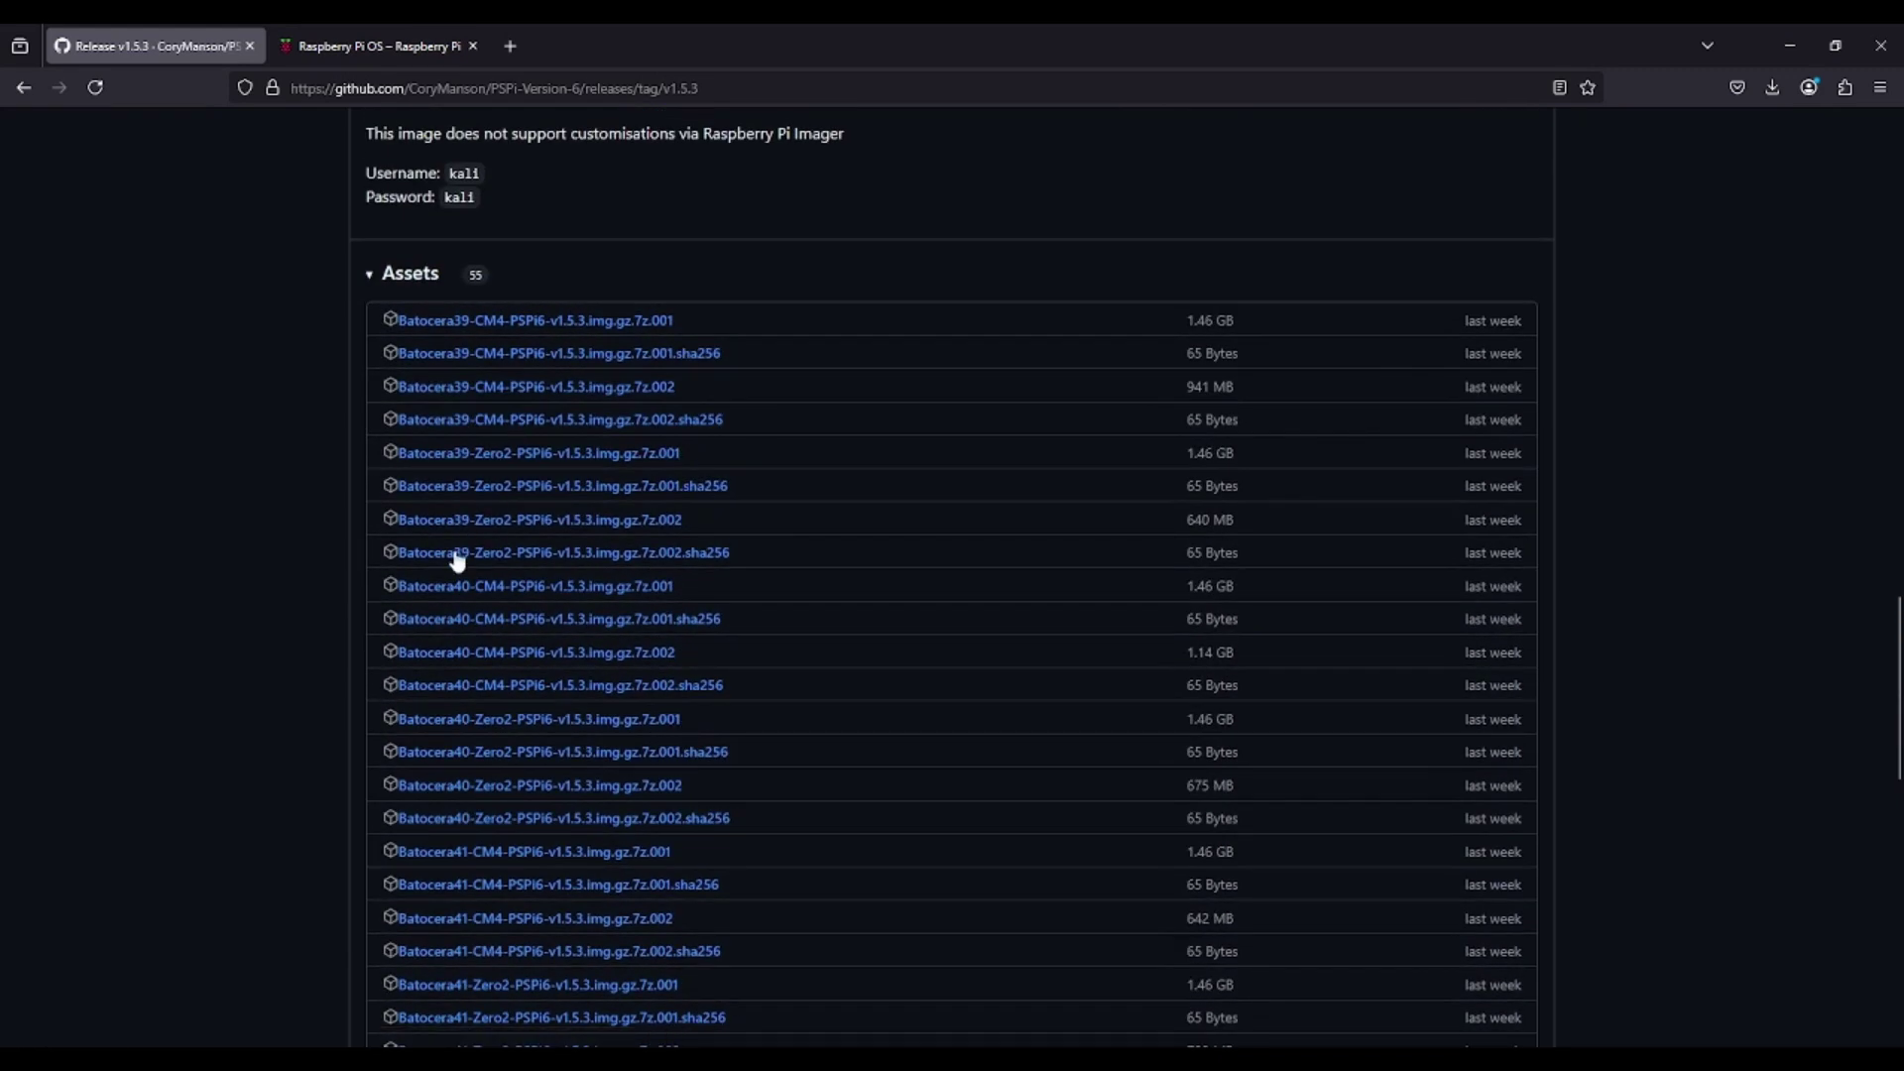
scroll(480, 667, "down", 3)
scroll(491, 662, "down", 1)
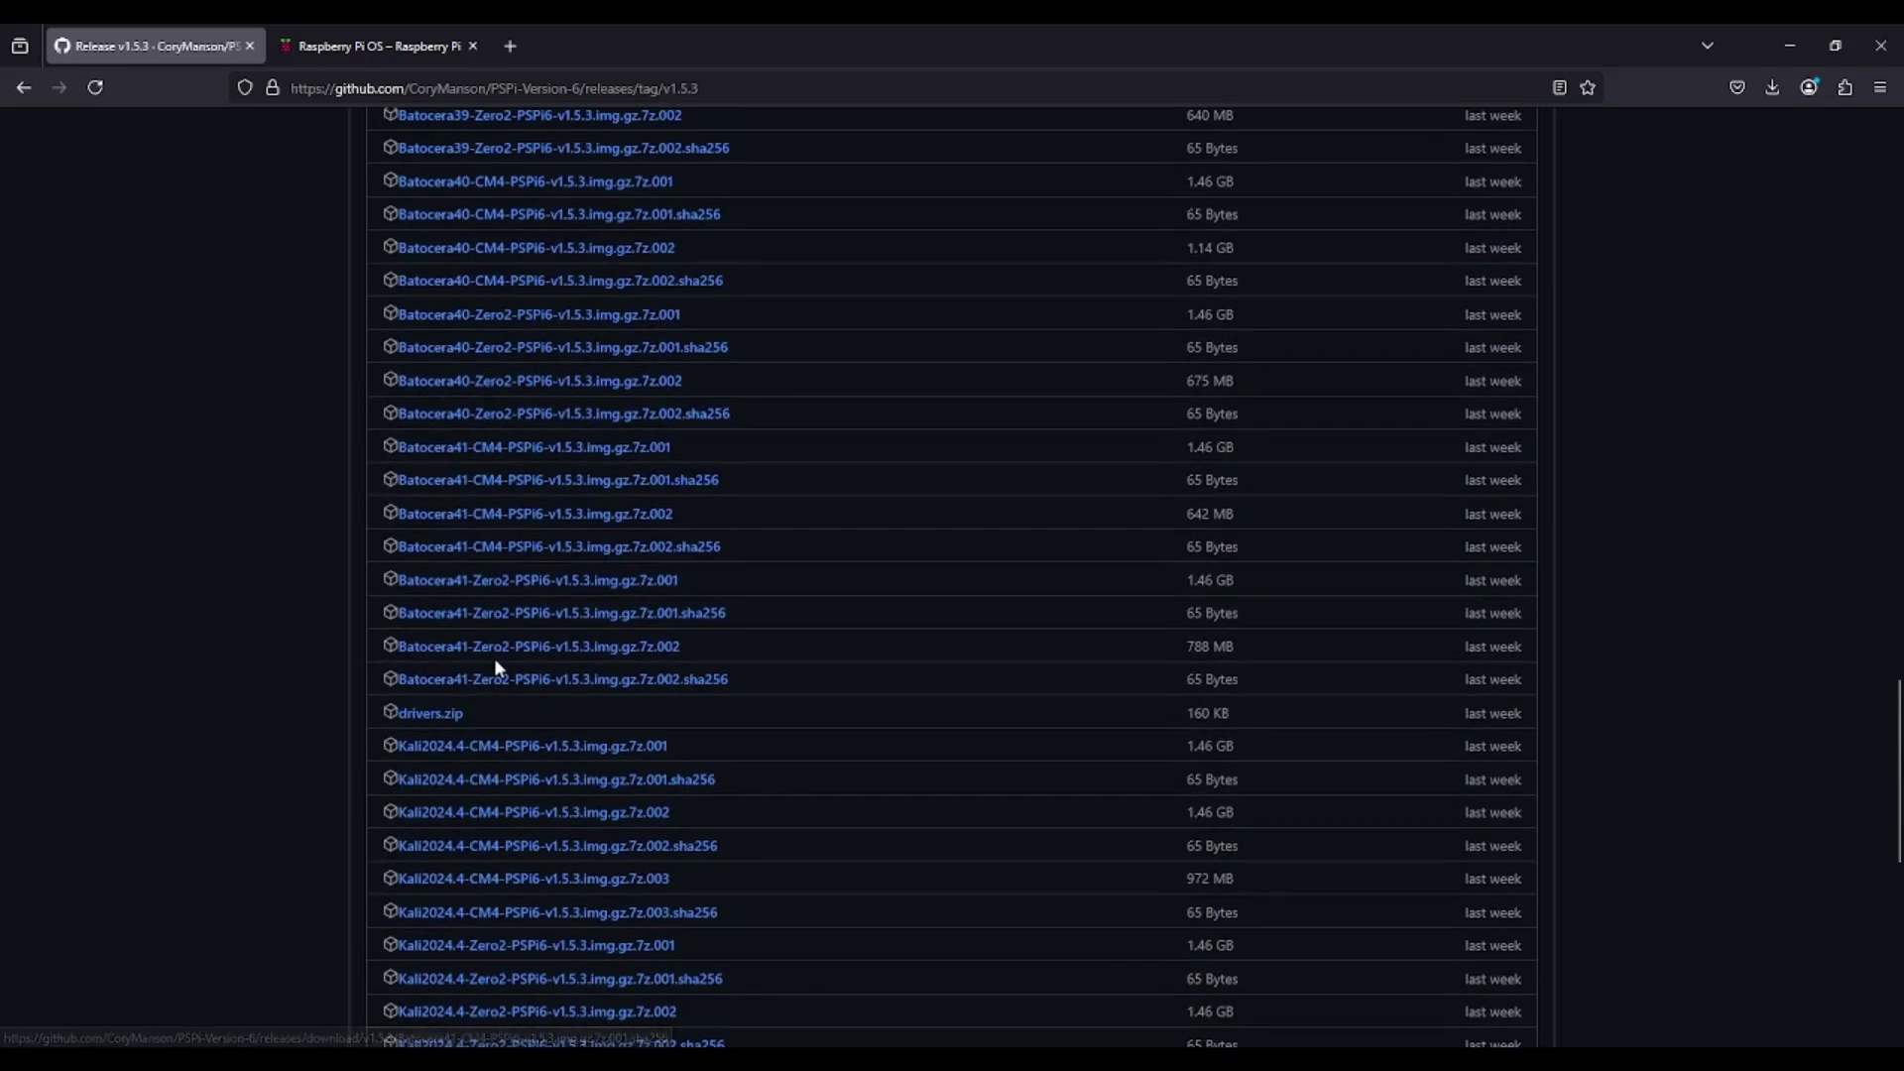
scroll(494, 658, "down", 3)
scroll(494, 658, "down", 4)
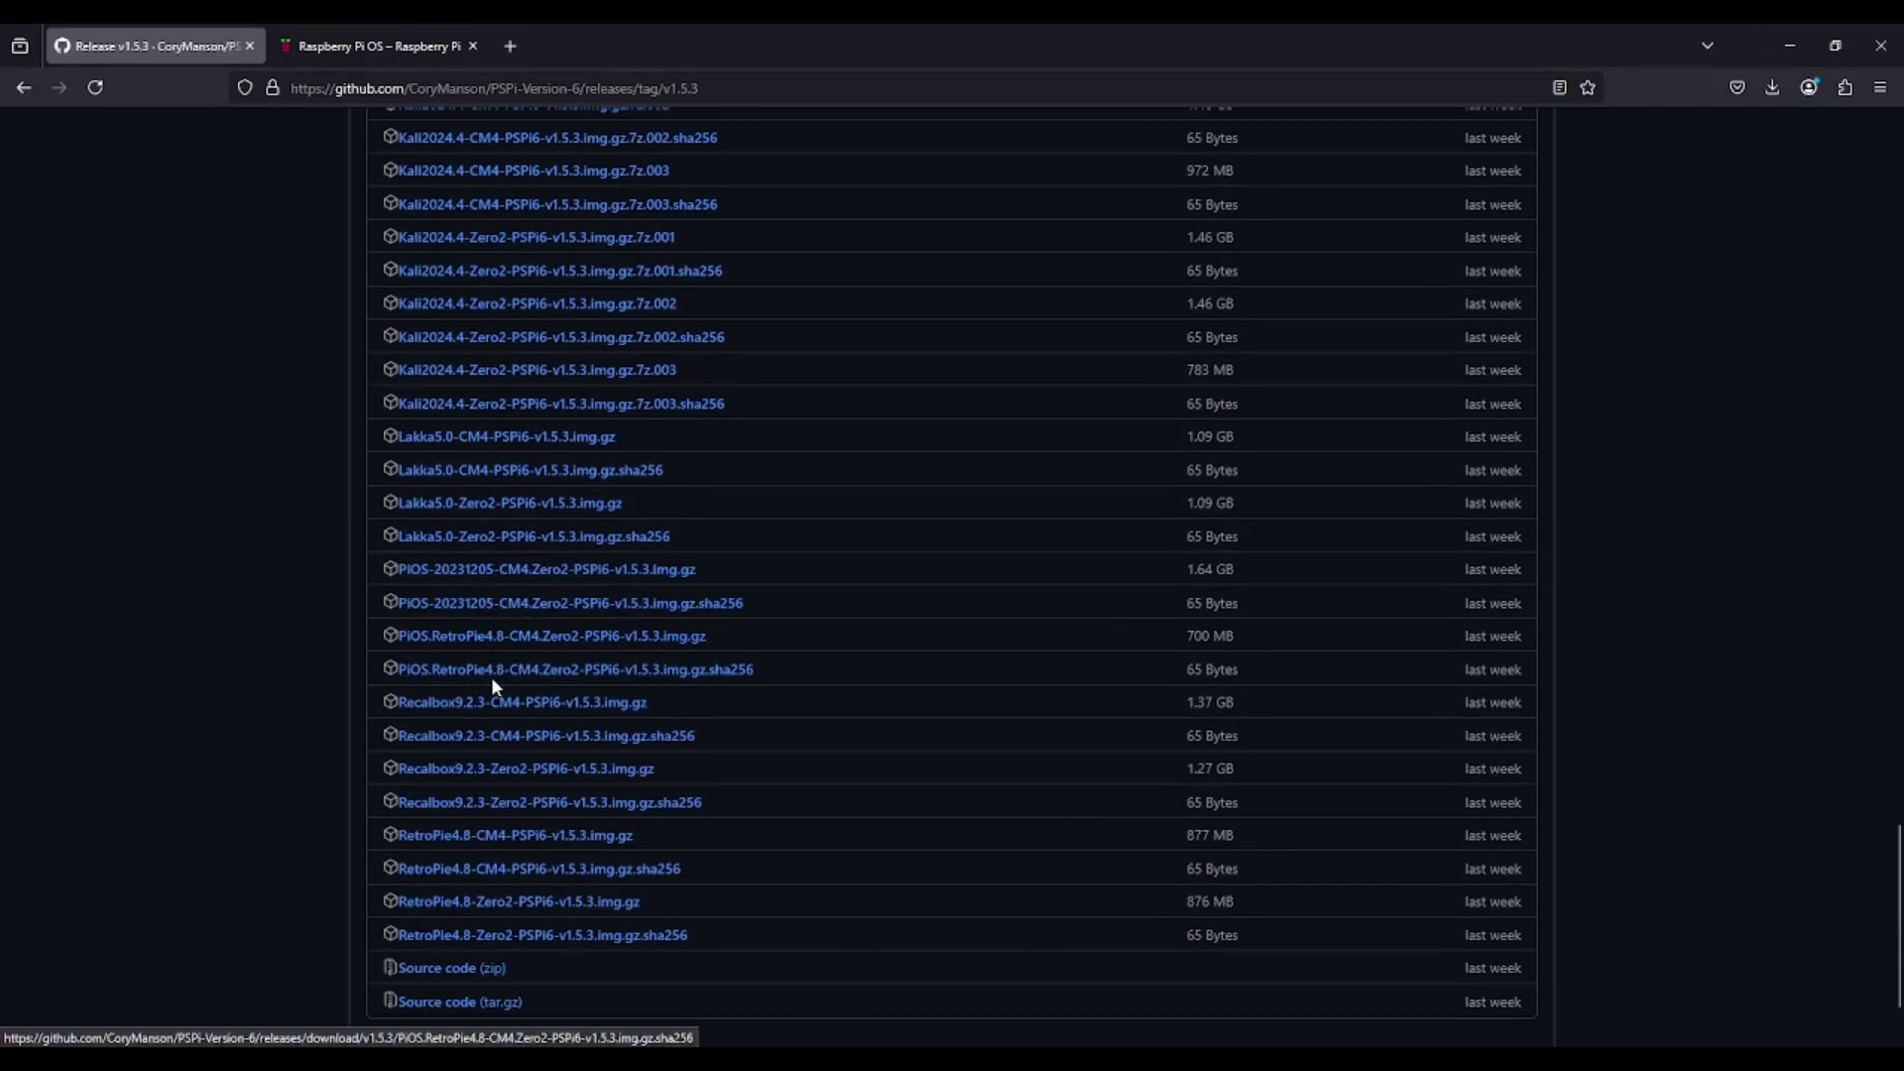
scroll(506, 677, "up", 3)
scroll(505, 681, "up", 3)
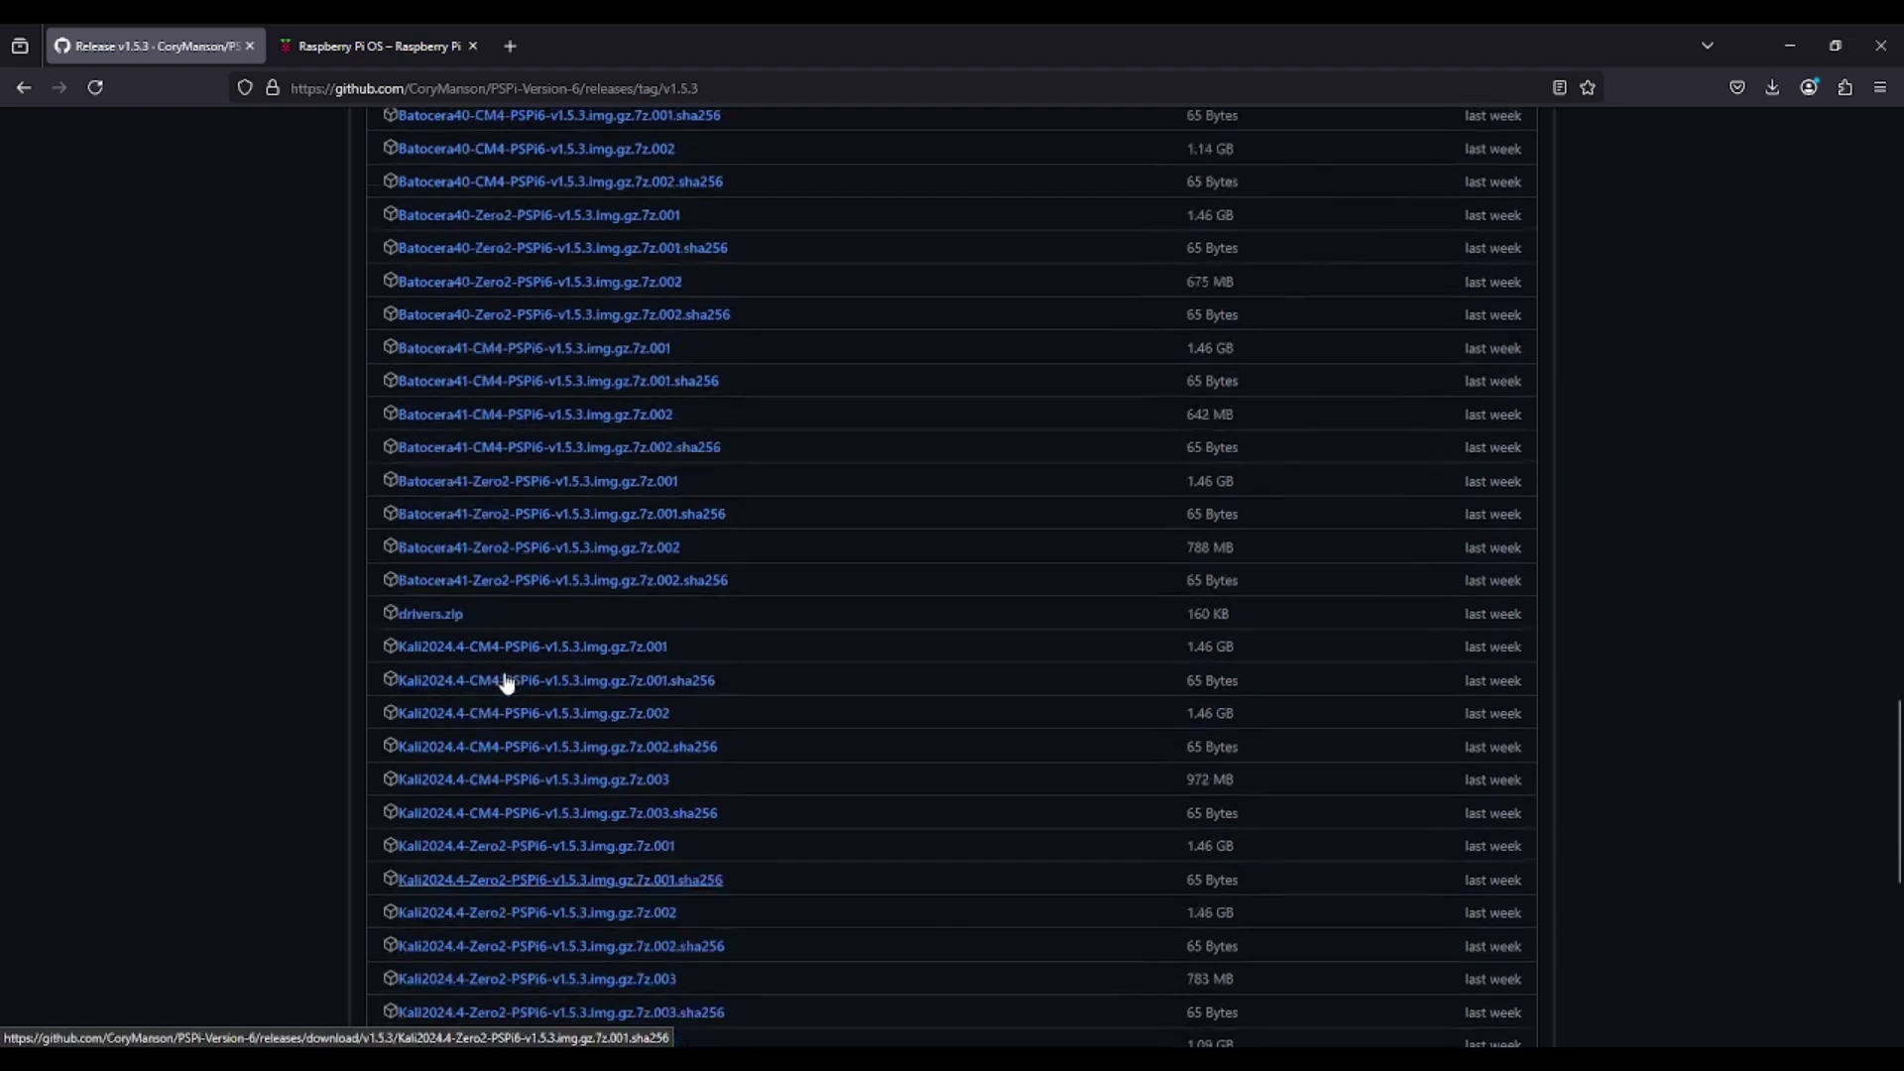
scroll(506, 681, "up", 2)
scroll(504, 679, "up", 4)
scroll(503, 680, "down", 4)
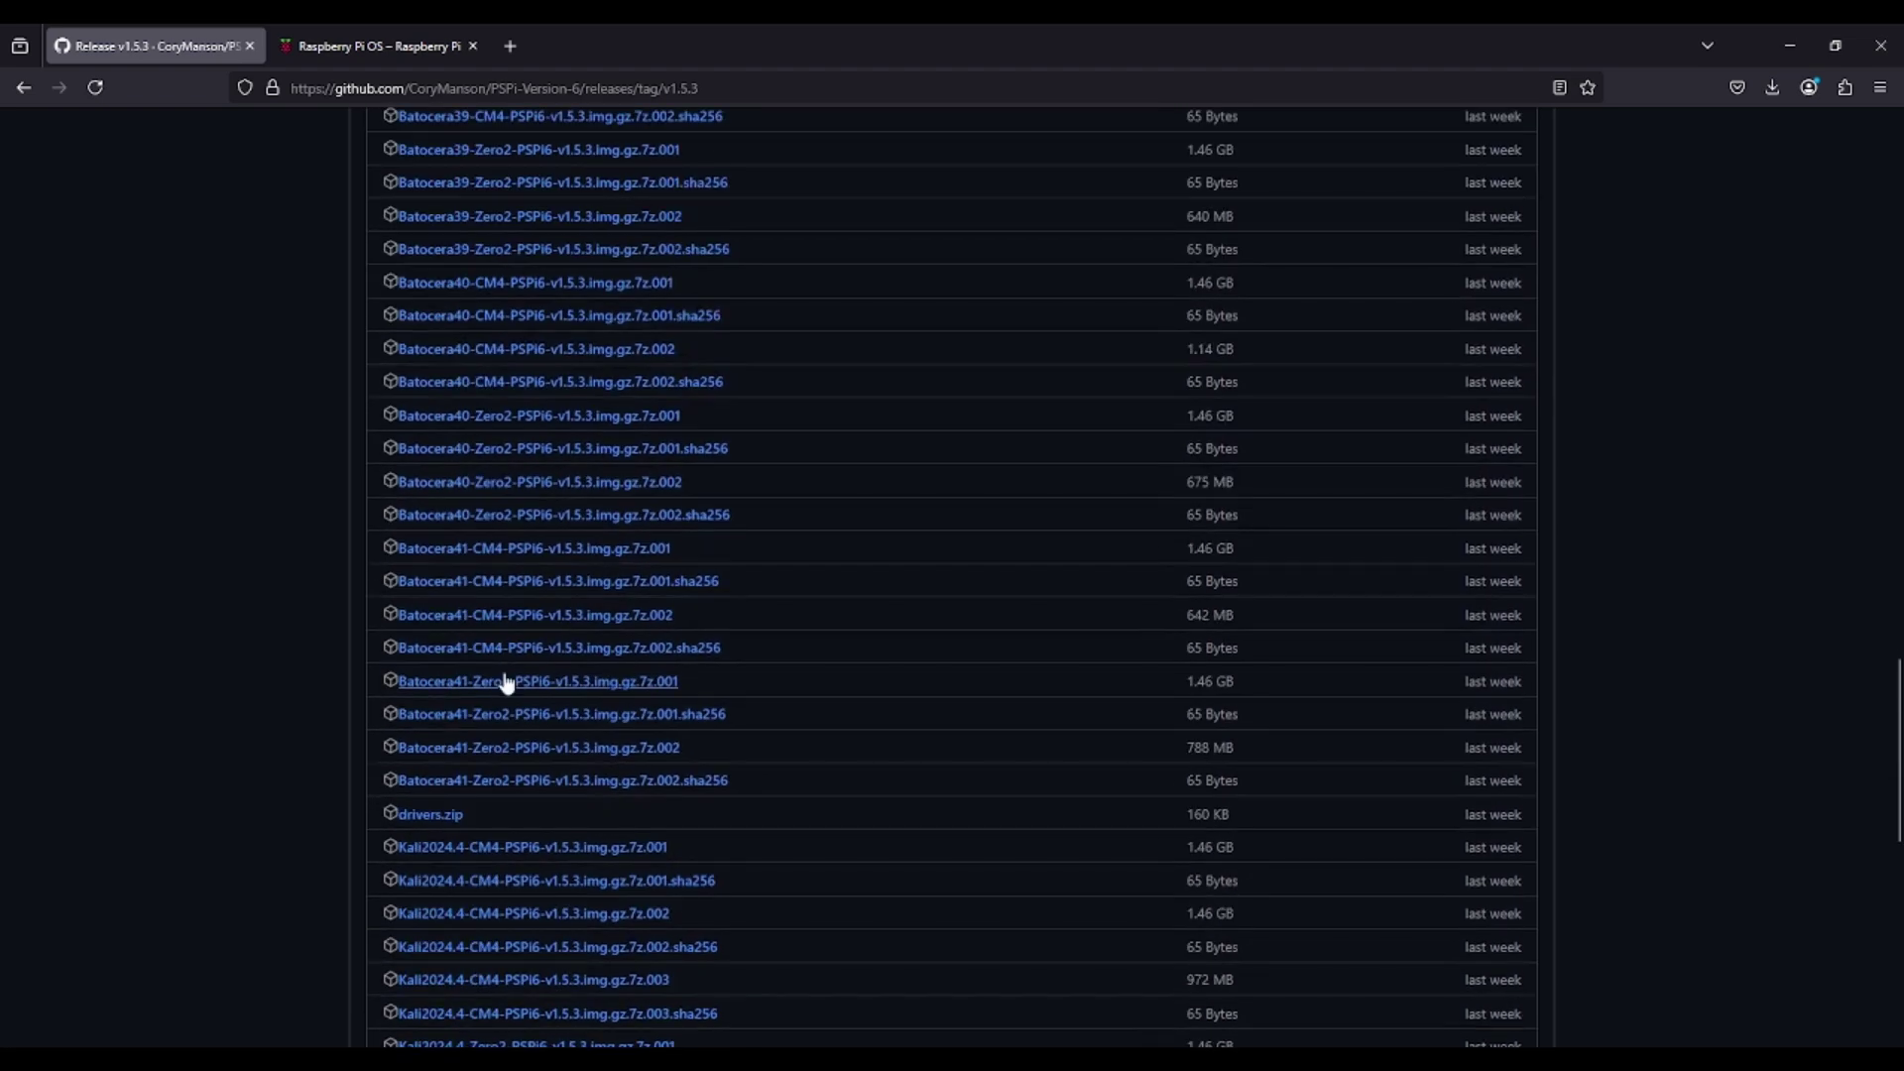
scroll(503, 680, "down", 3)
scroll(503, 681, "down", 3)
scroll(506, 682, "down", 1)
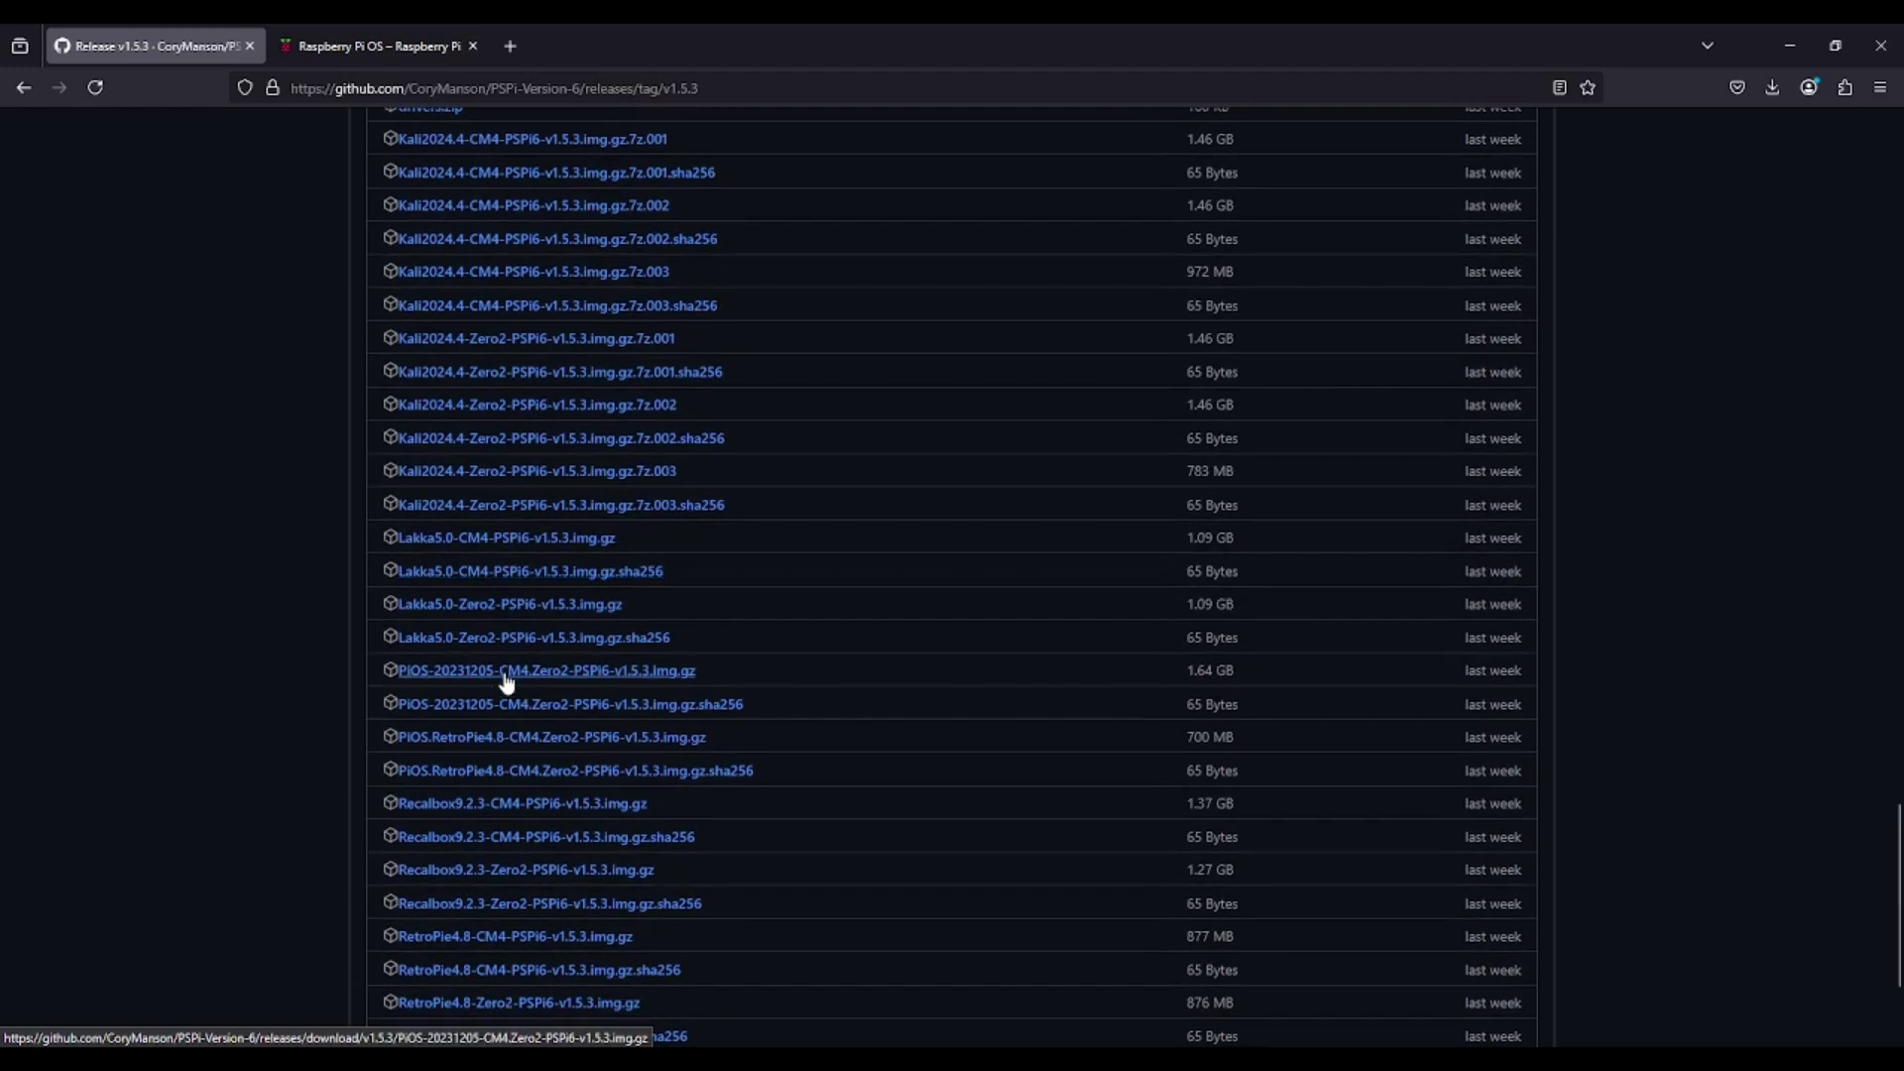
scroll(504, 681, "down", 3)
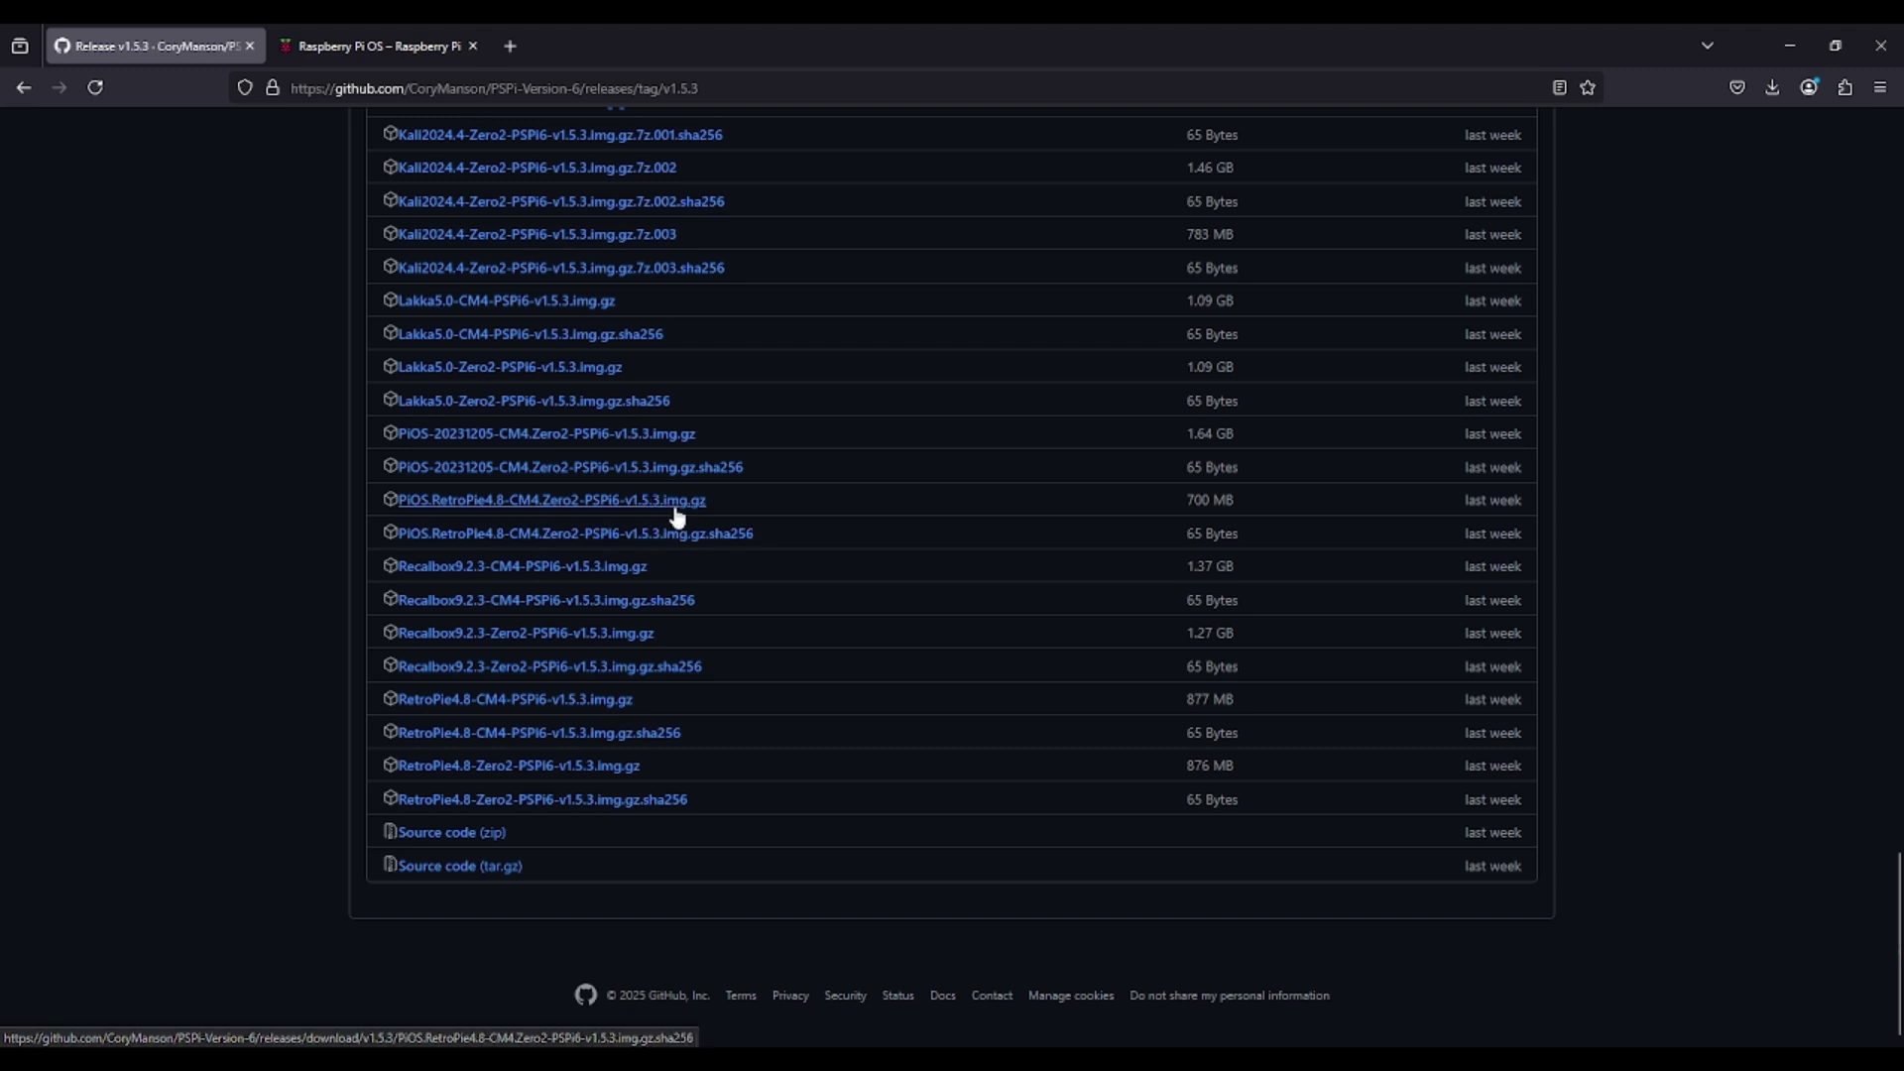
Note the 700 MB size and download PiOS.RetroPie4.8-CM4.Zero2-PSPi6-v1.5.3.img.gz
left_click_drag(1238, 501, 1123, 498)
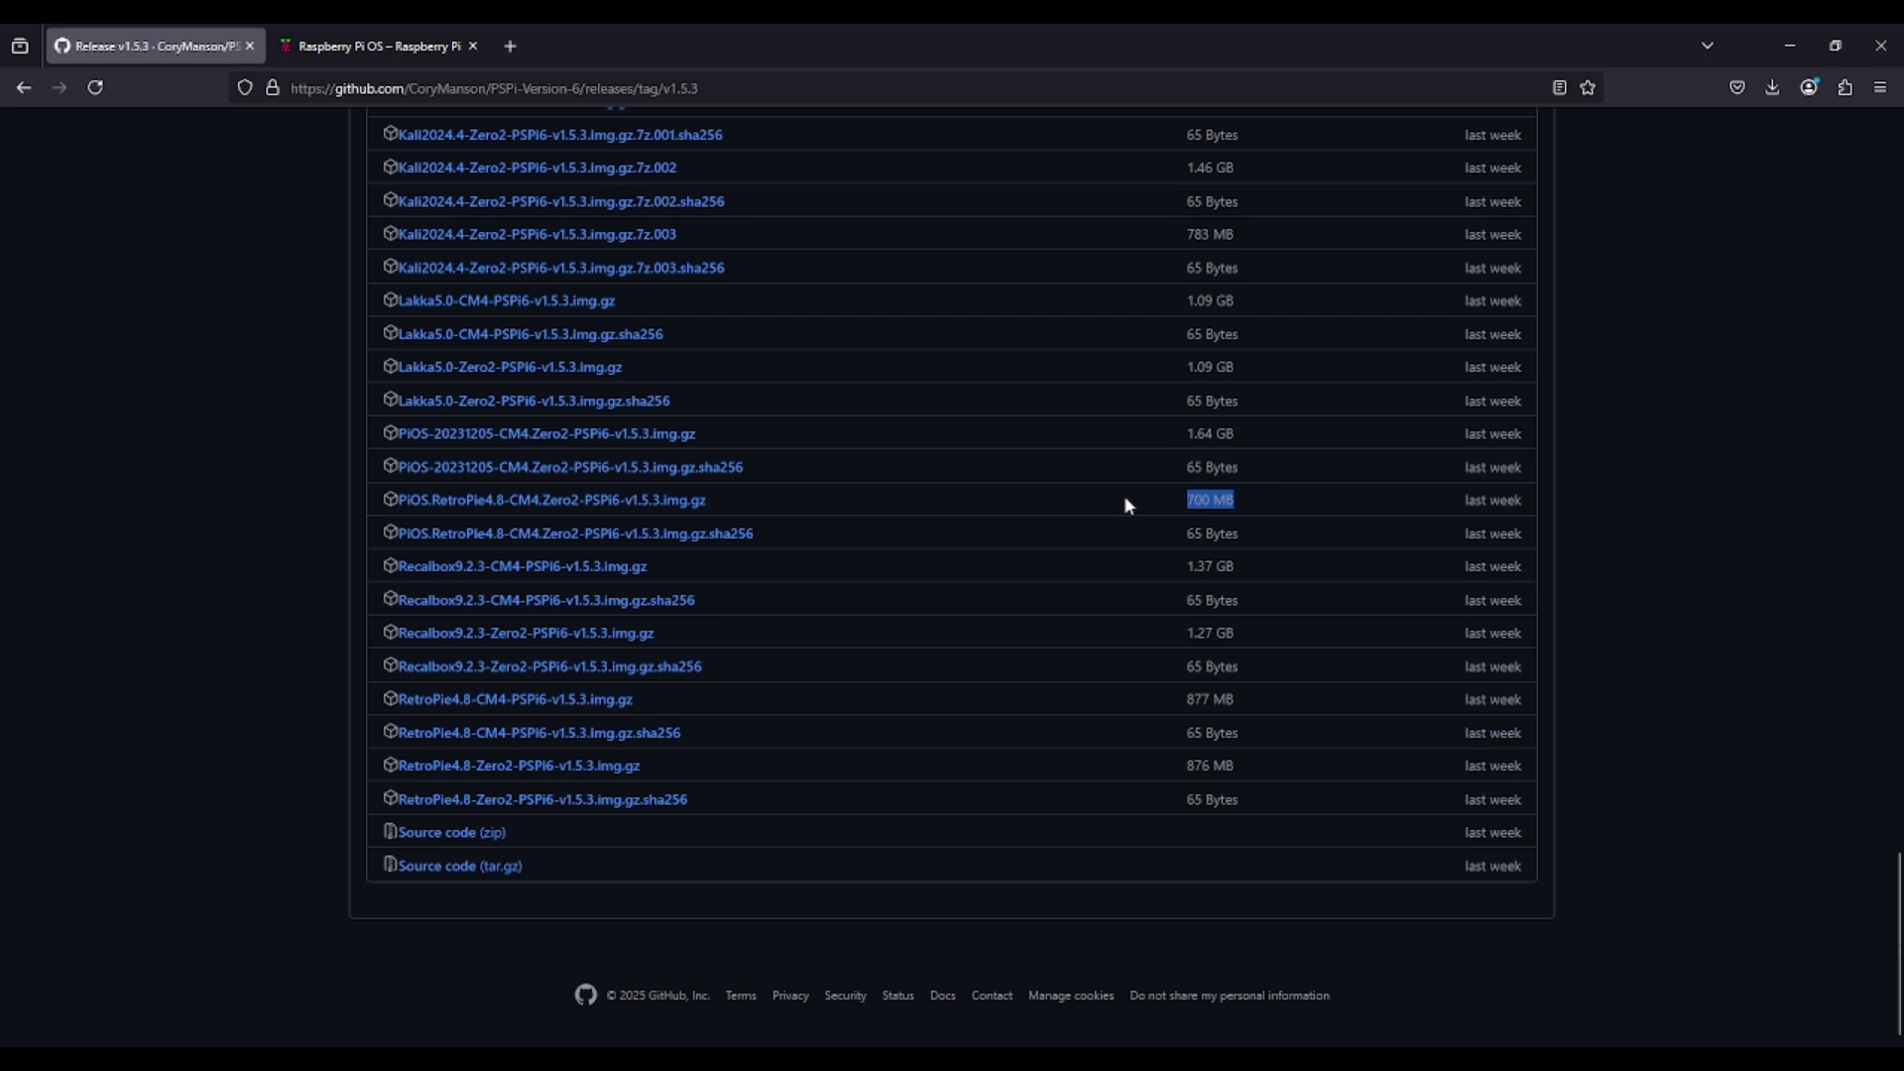
mouse_move(1230, 536)
left_mouse_down()
mouse_move(1157, 536)
mouse_move(1174, 498)
left_mouse_up()
left_click(1091, 501)
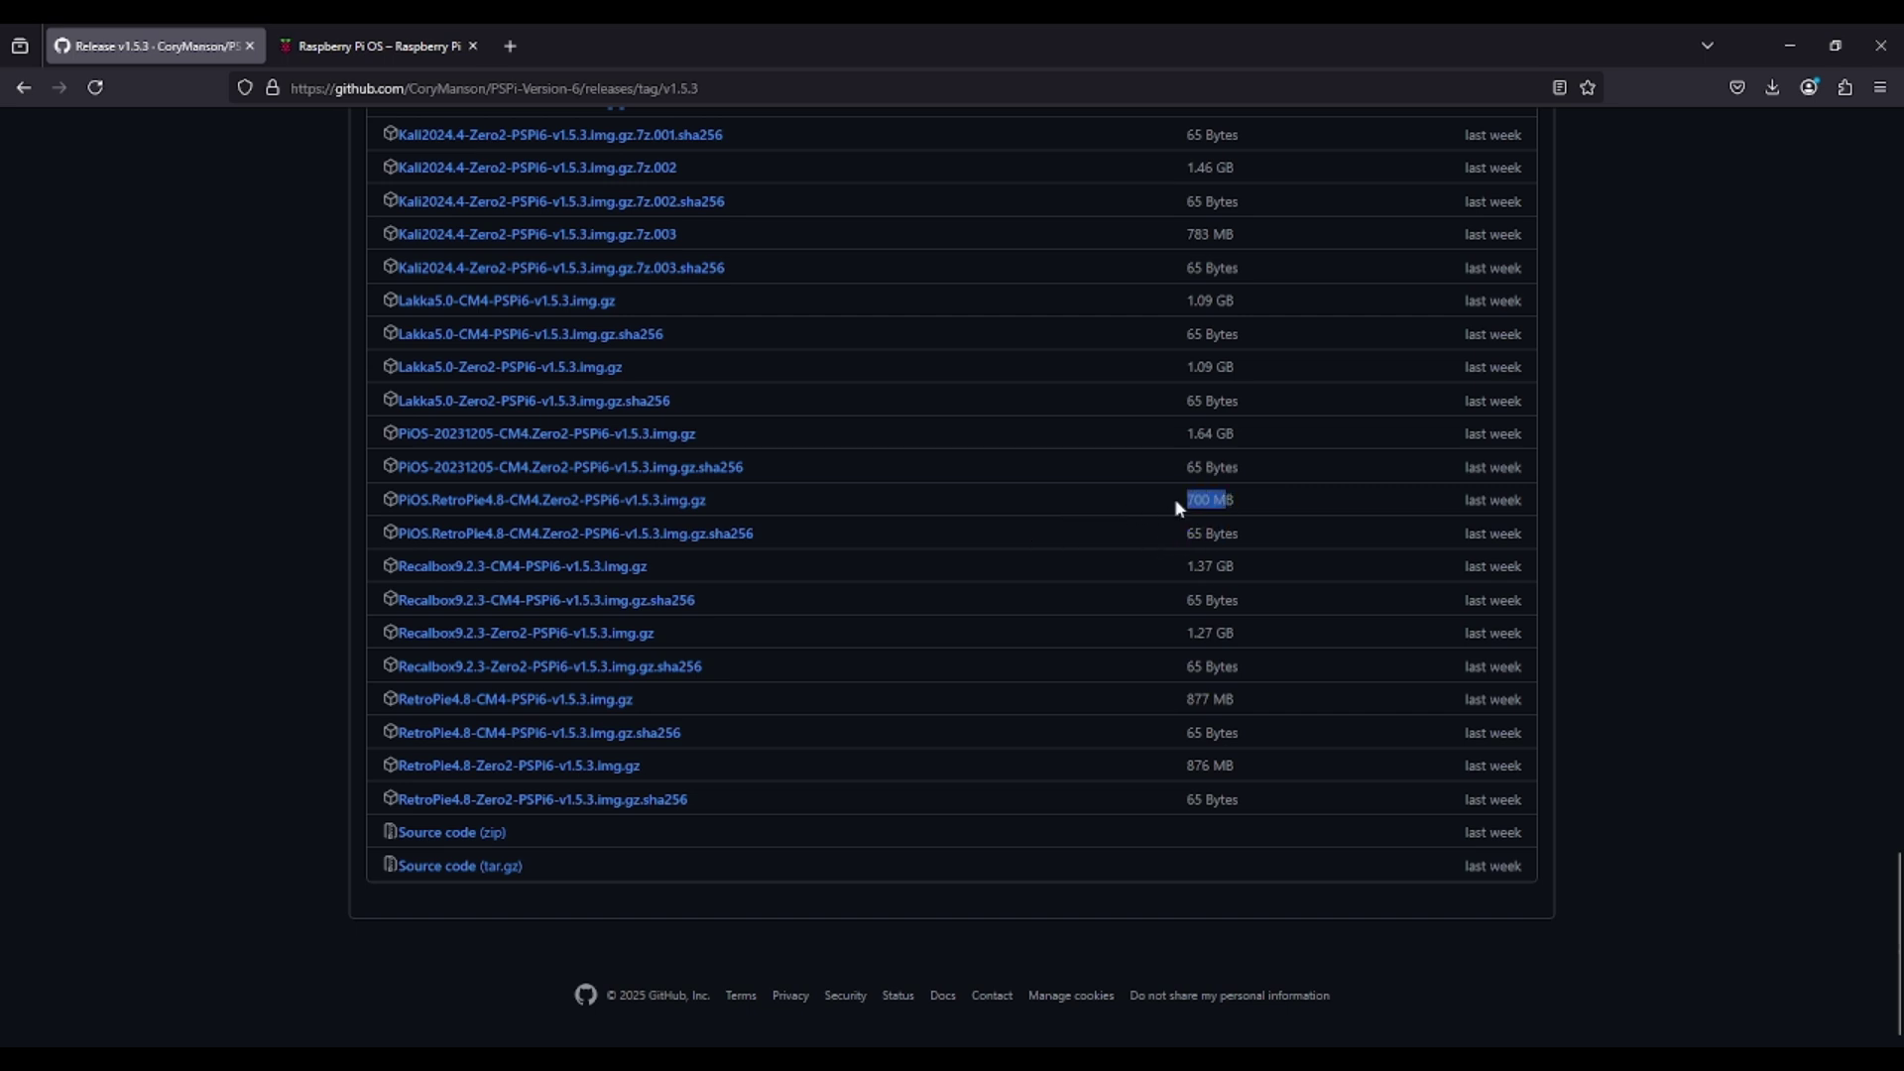
left_click(1052, 498)
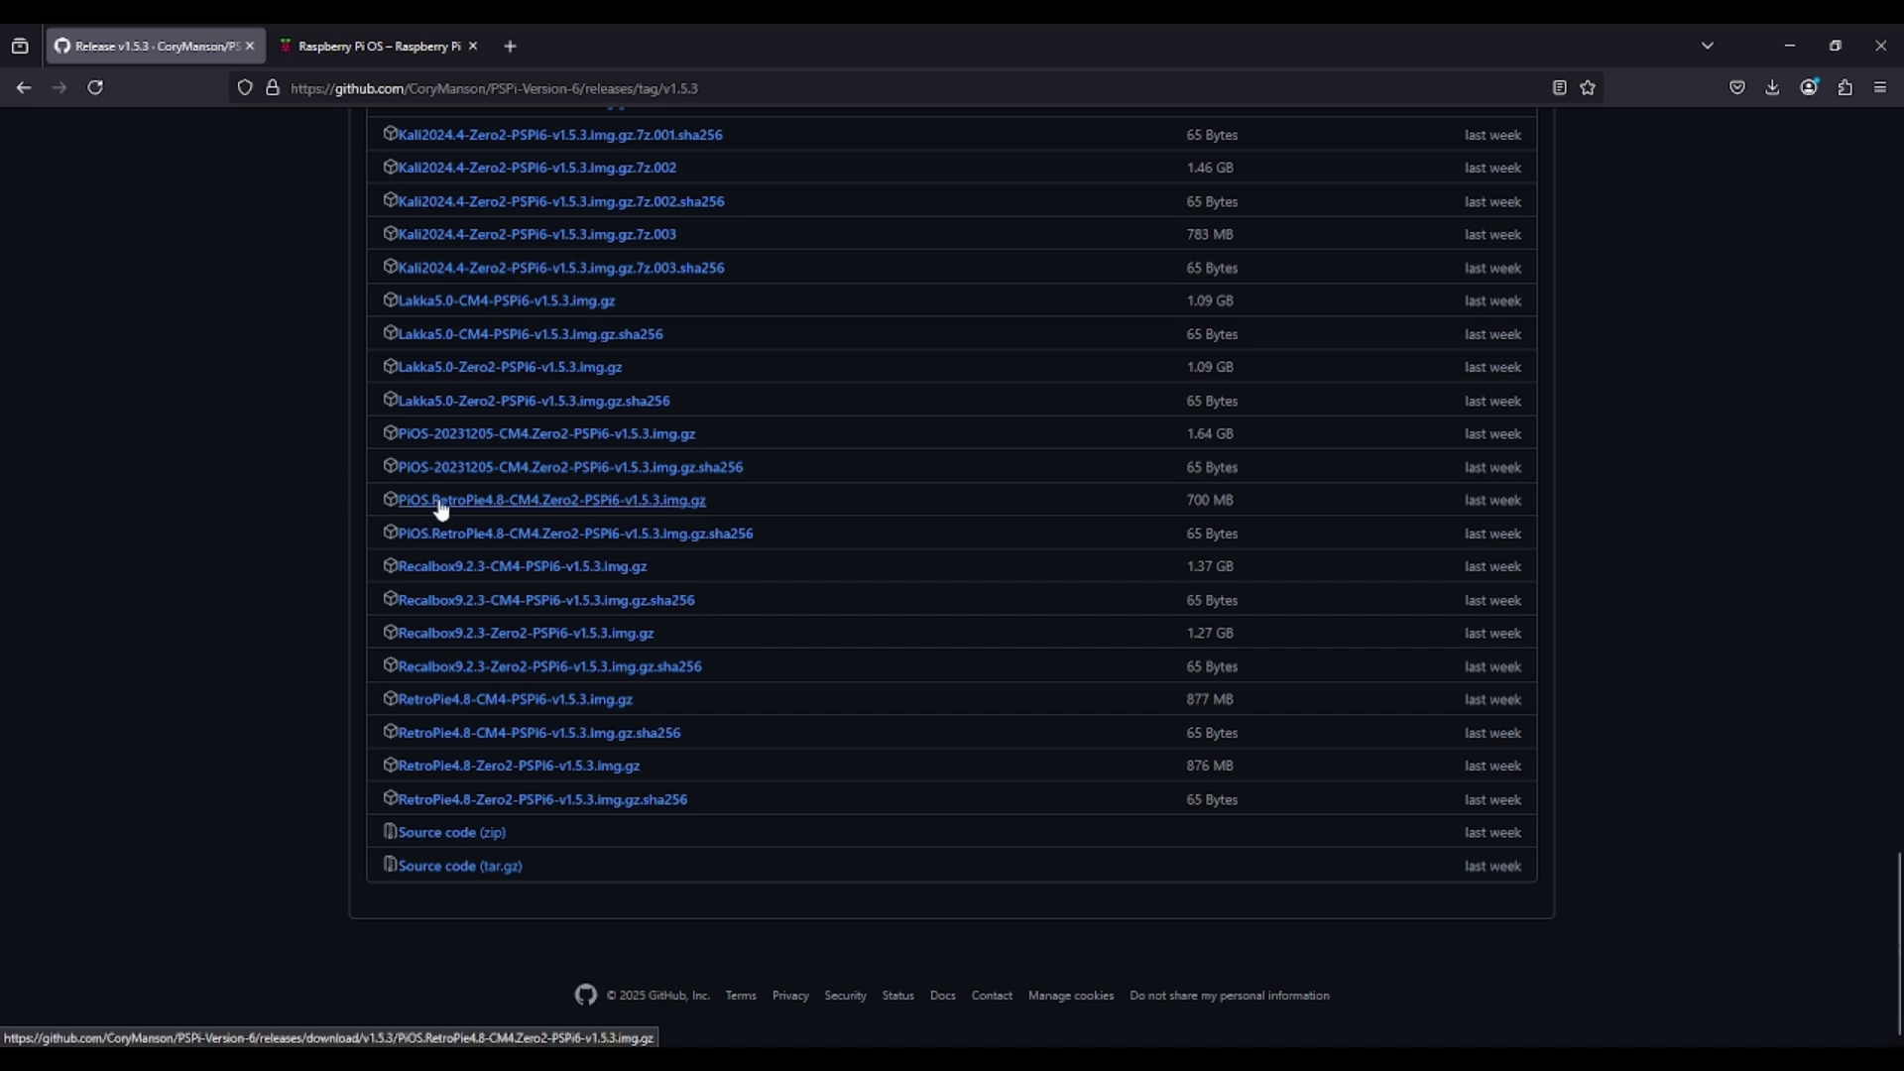
left_click(650, 503)
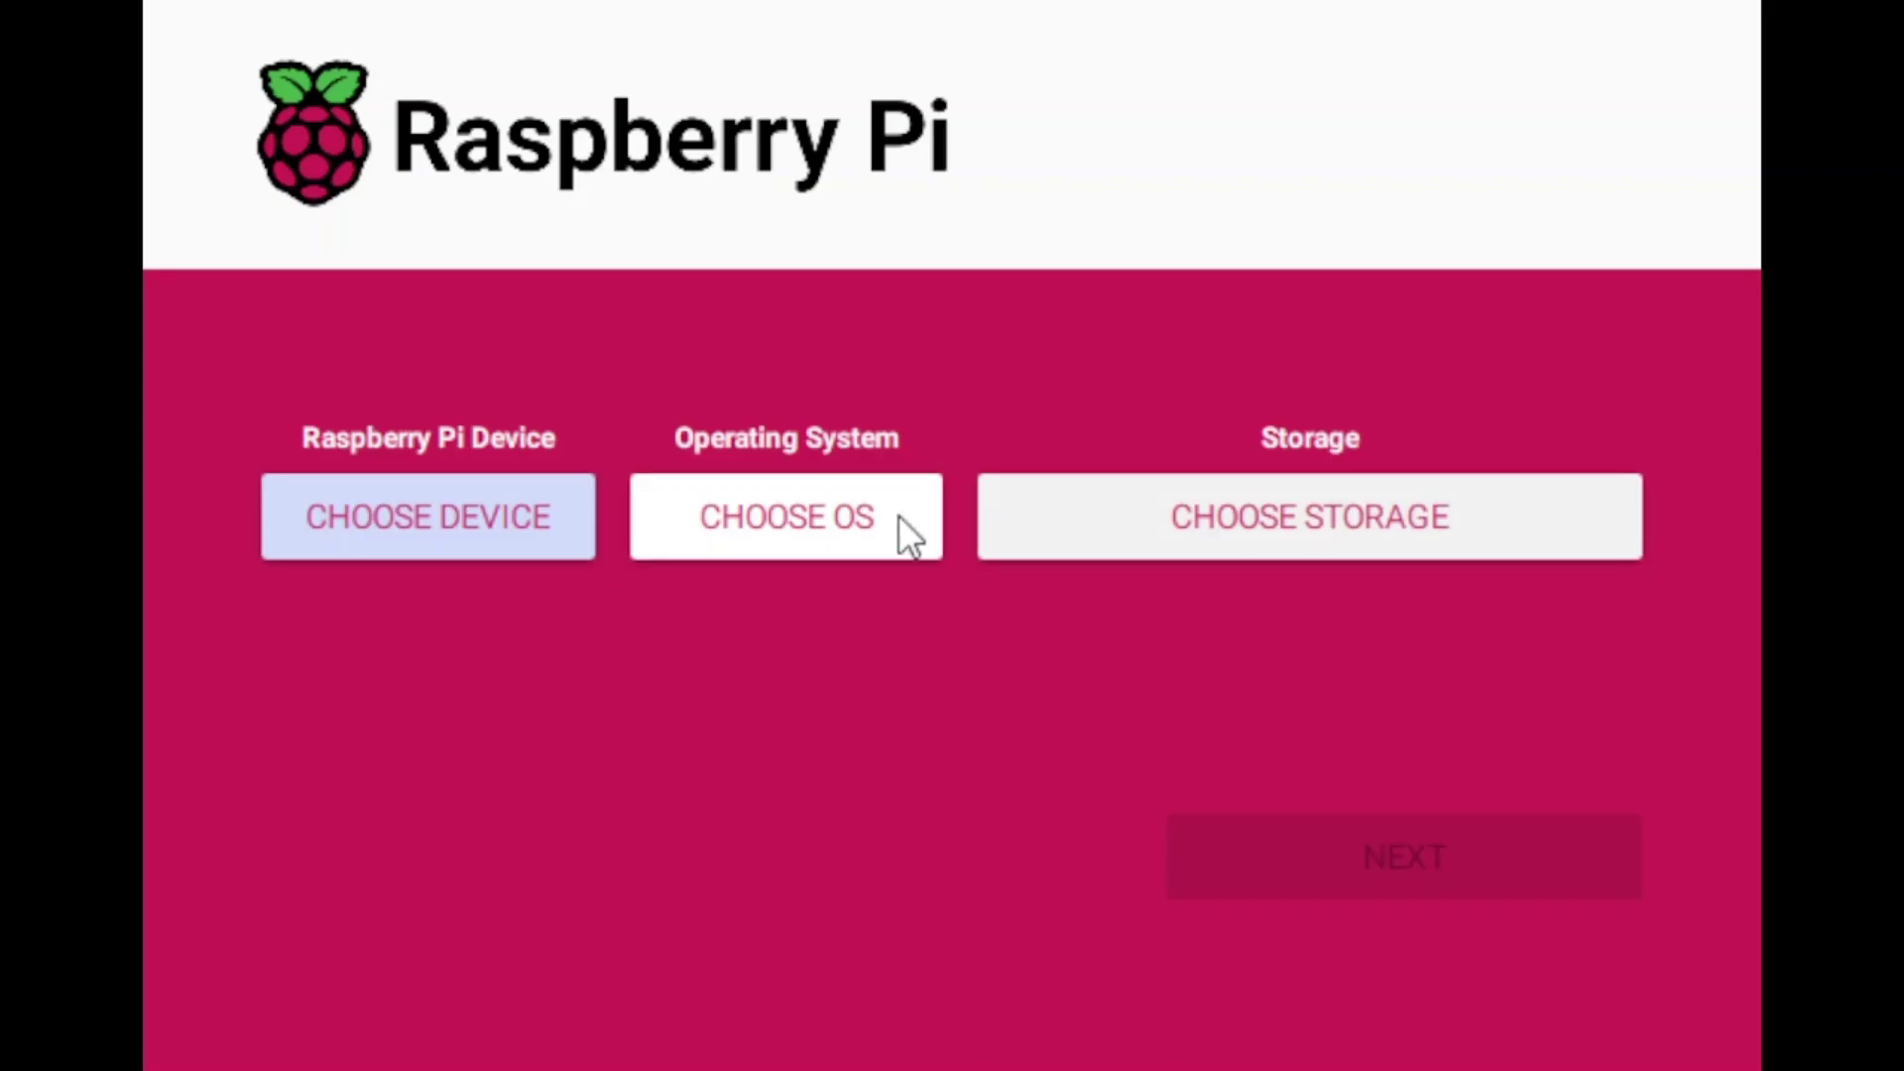
Use the downloaded PiOS RetroPie .img.gz as a custom OS and the Generic USB3.0 SD reader as storage
key("Tab")
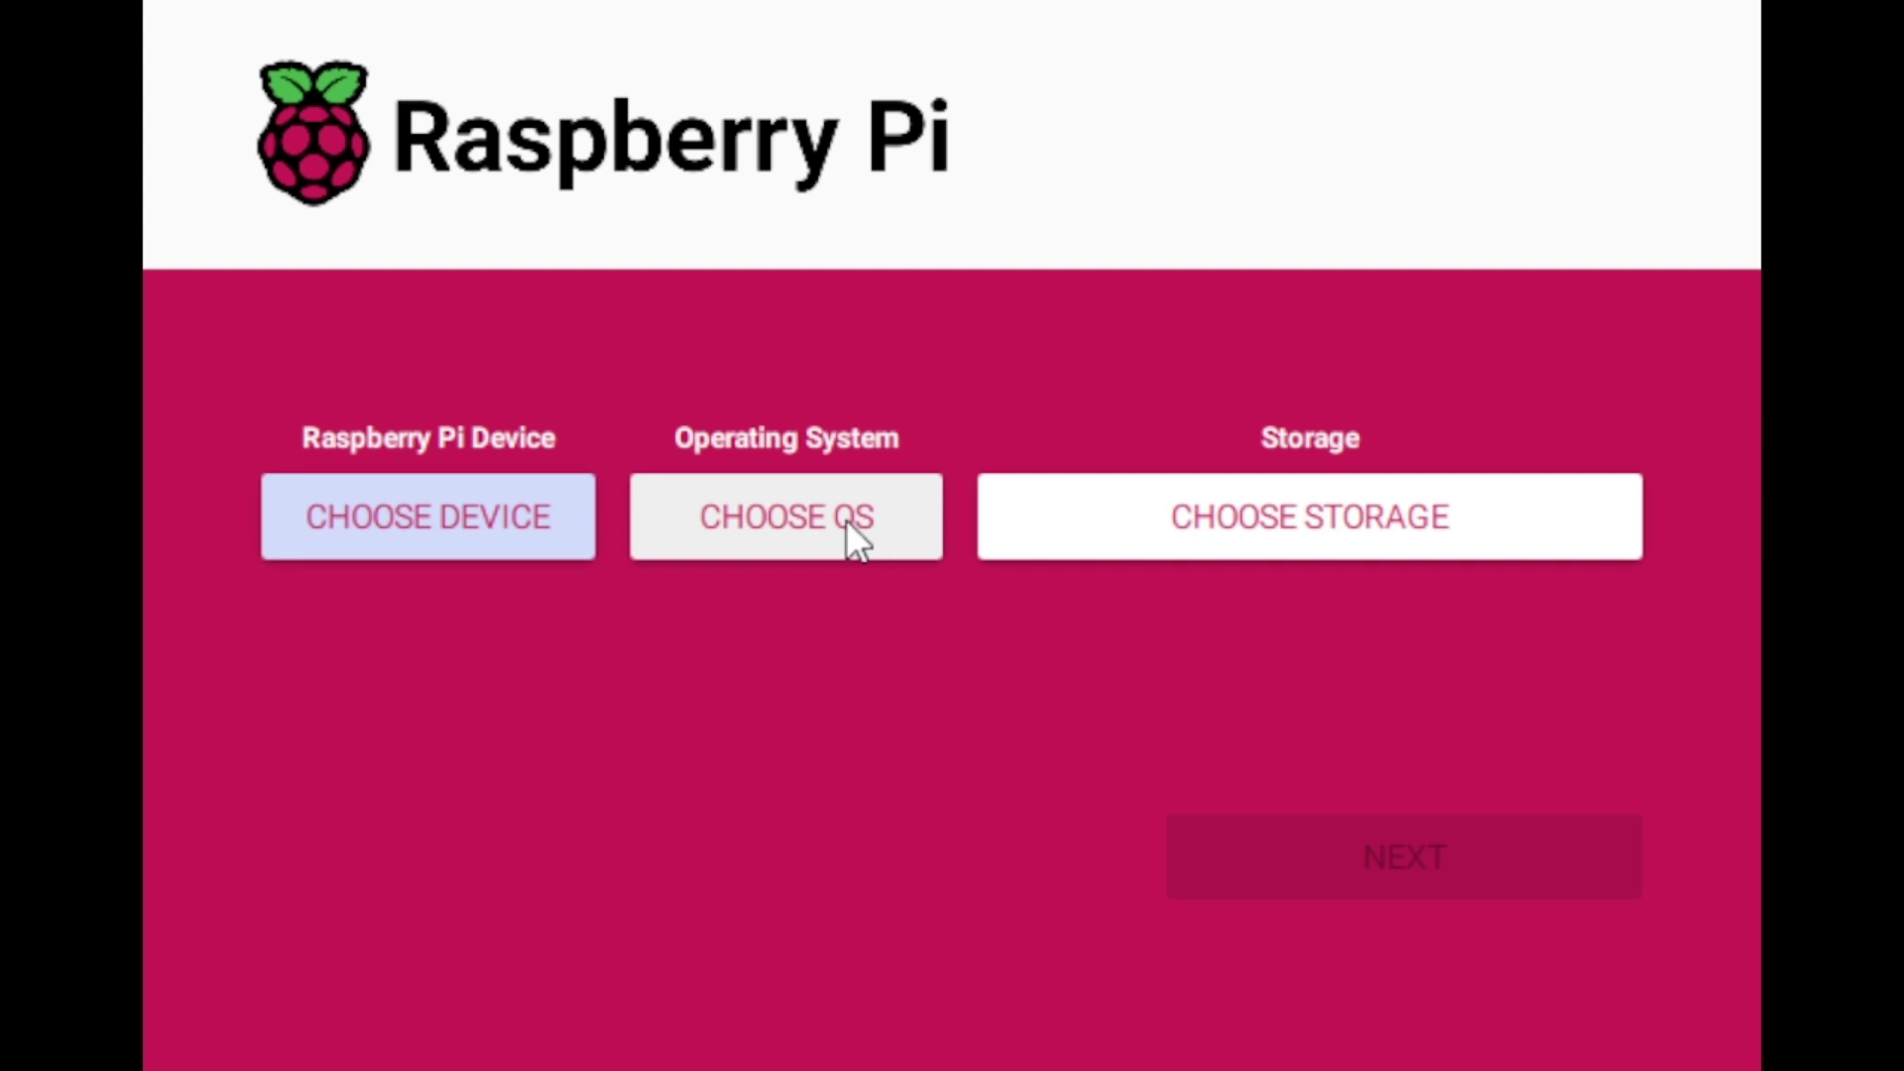
left_click(847, 520)
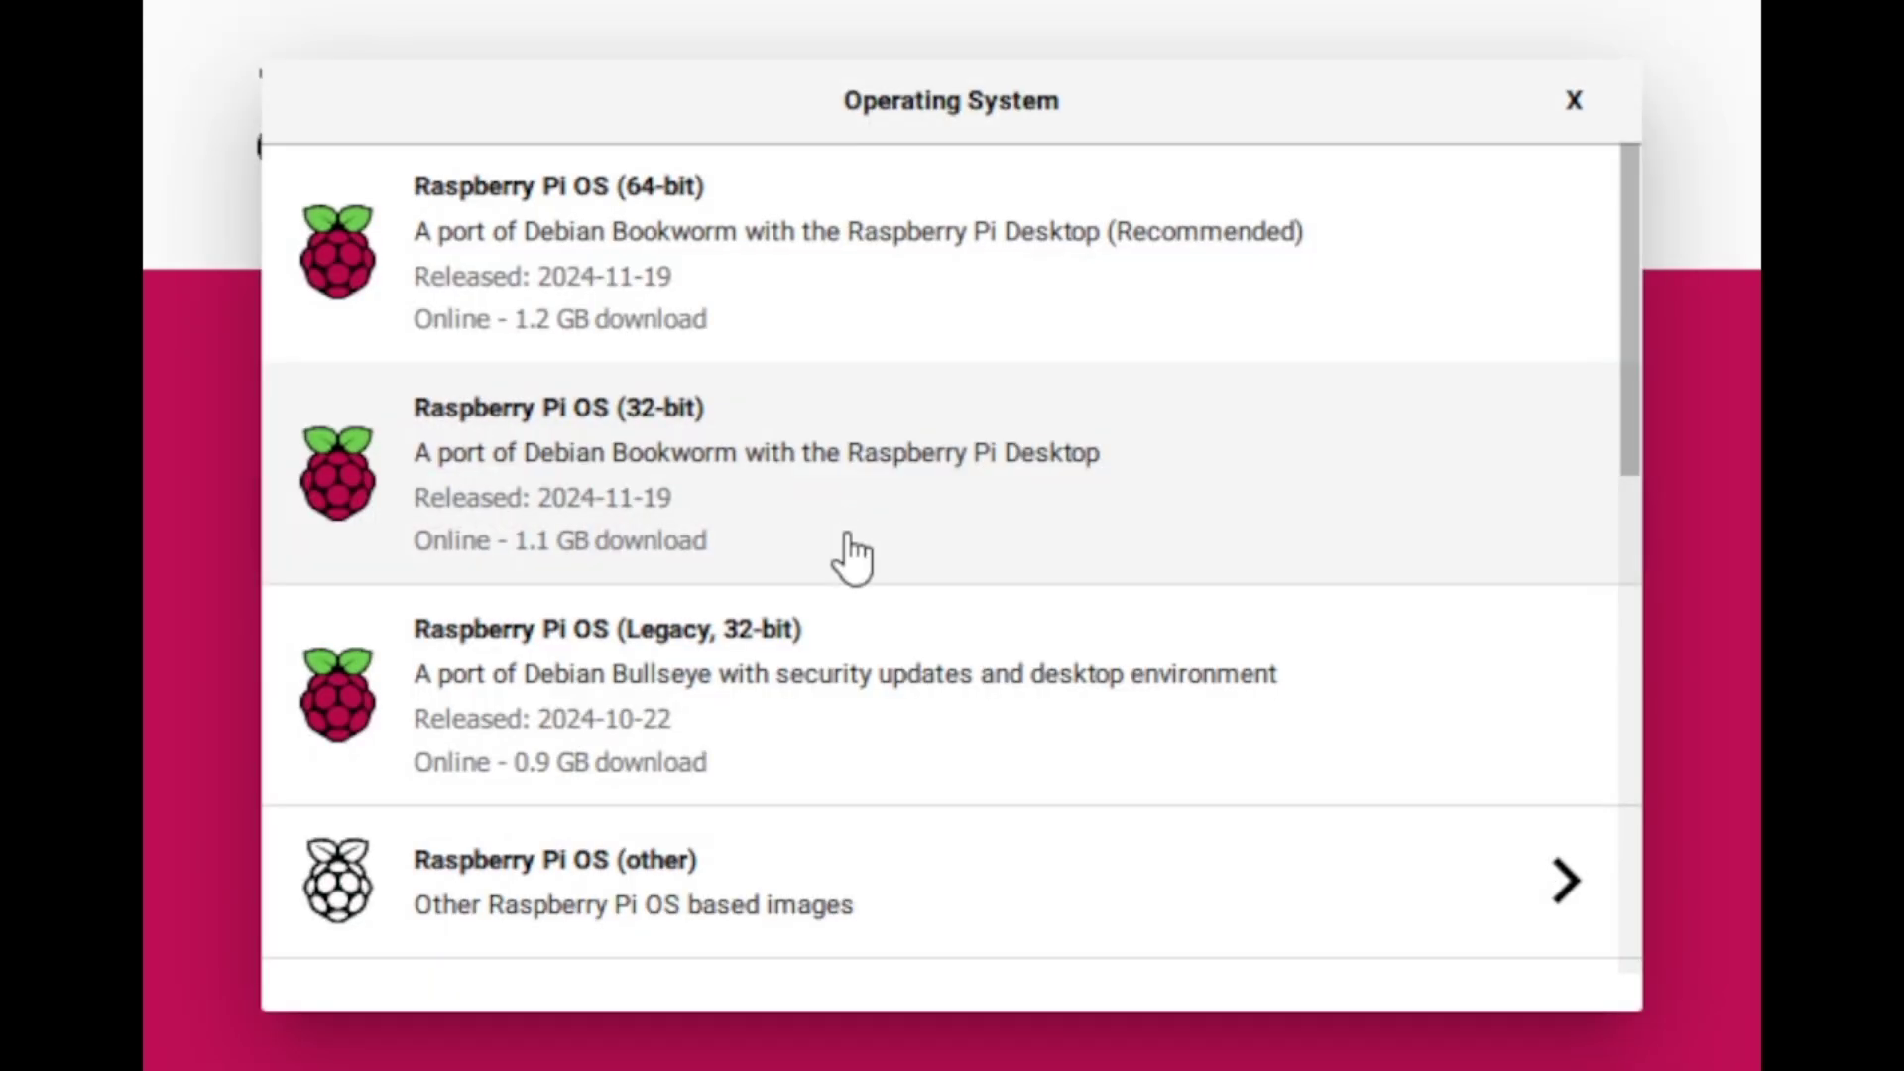
scroll(850, 551, "down", 2)
scroll(851, 553, "down", 6)
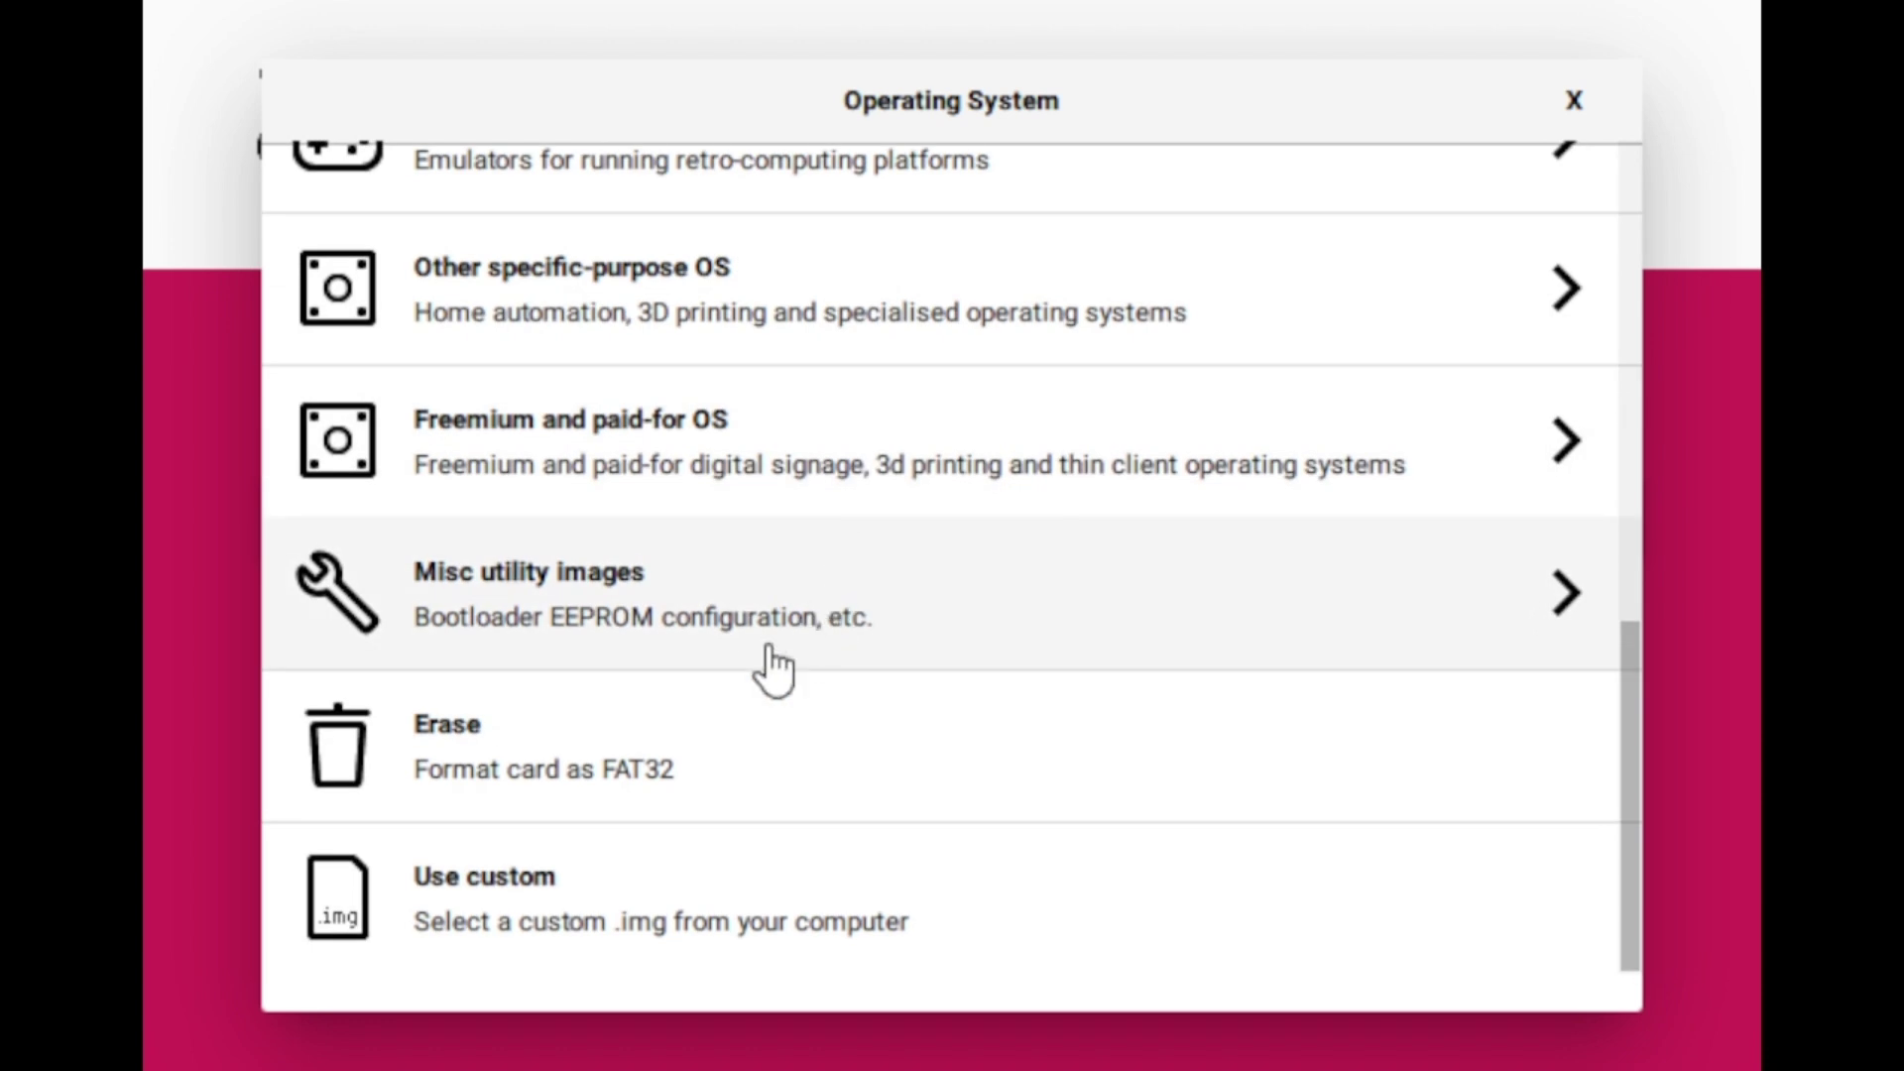
left_click(748, 909)
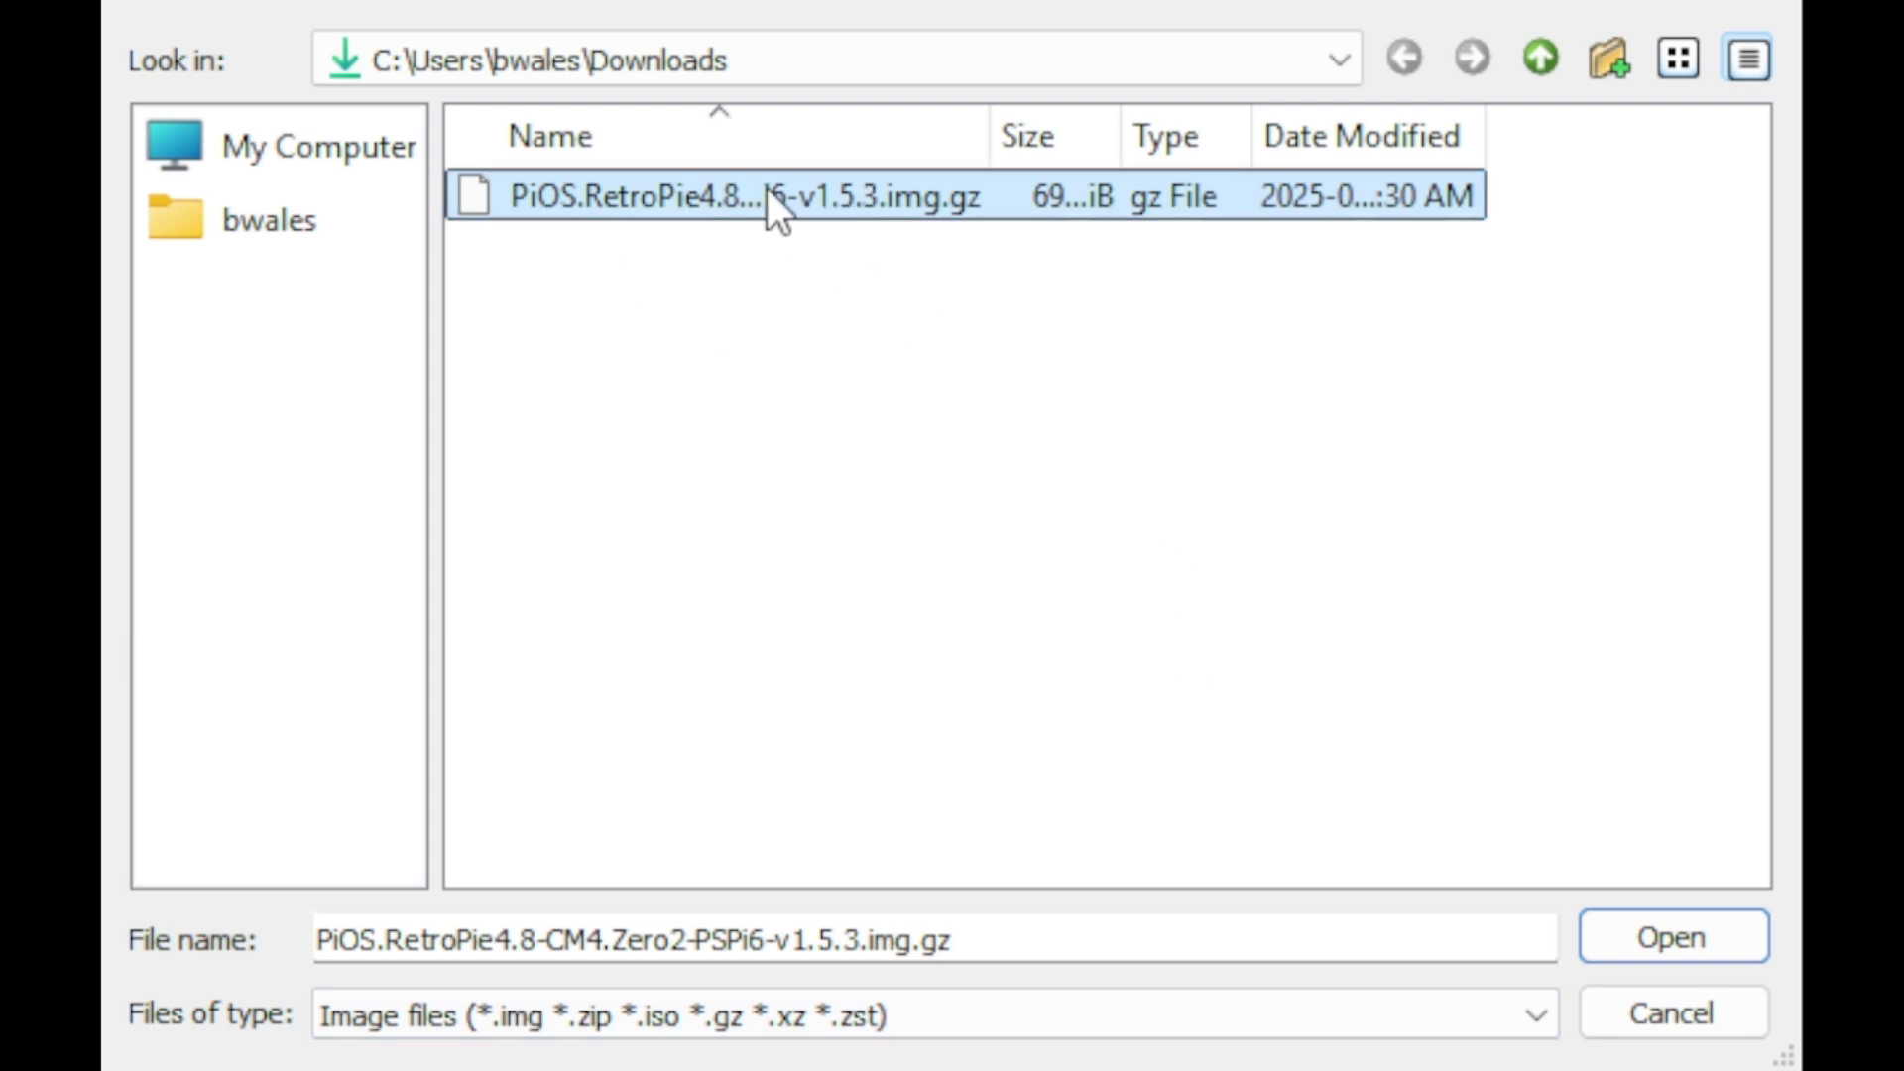
left_click(1639, 940)
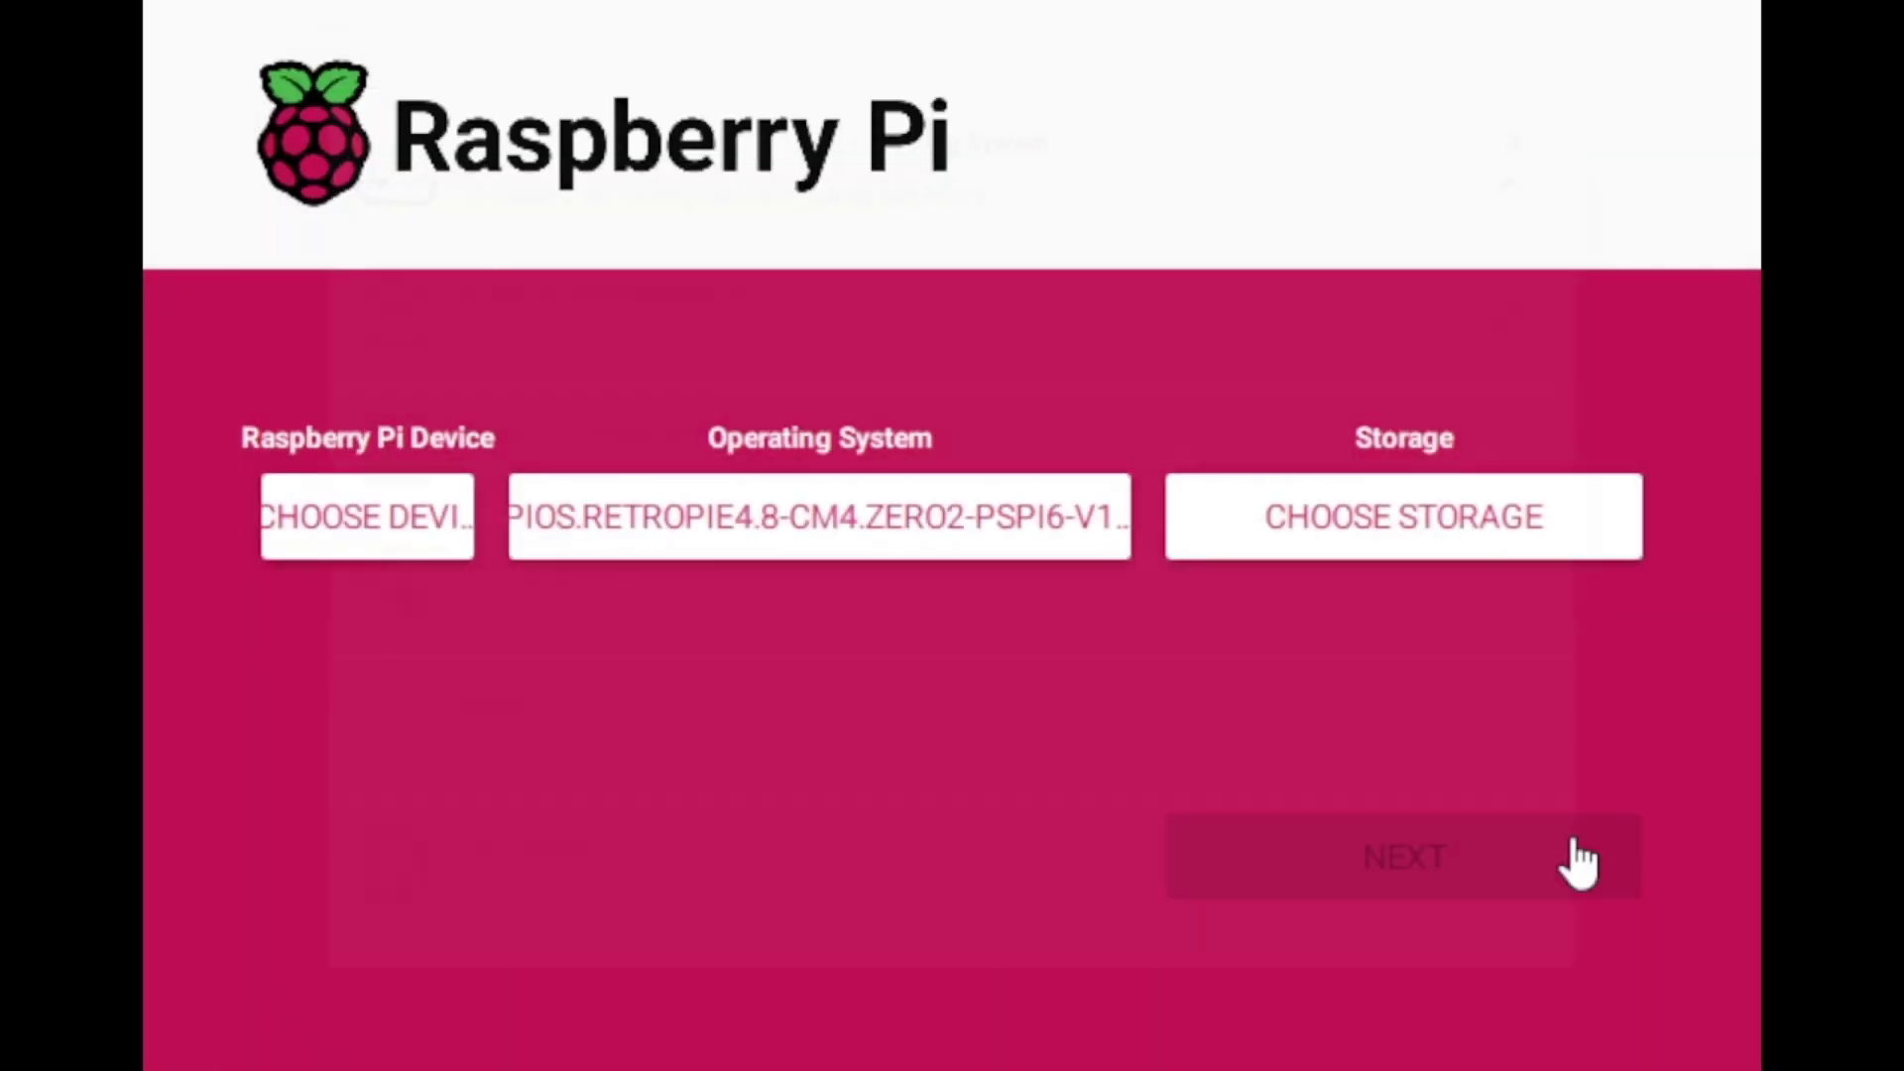
left_click(1381, 540)
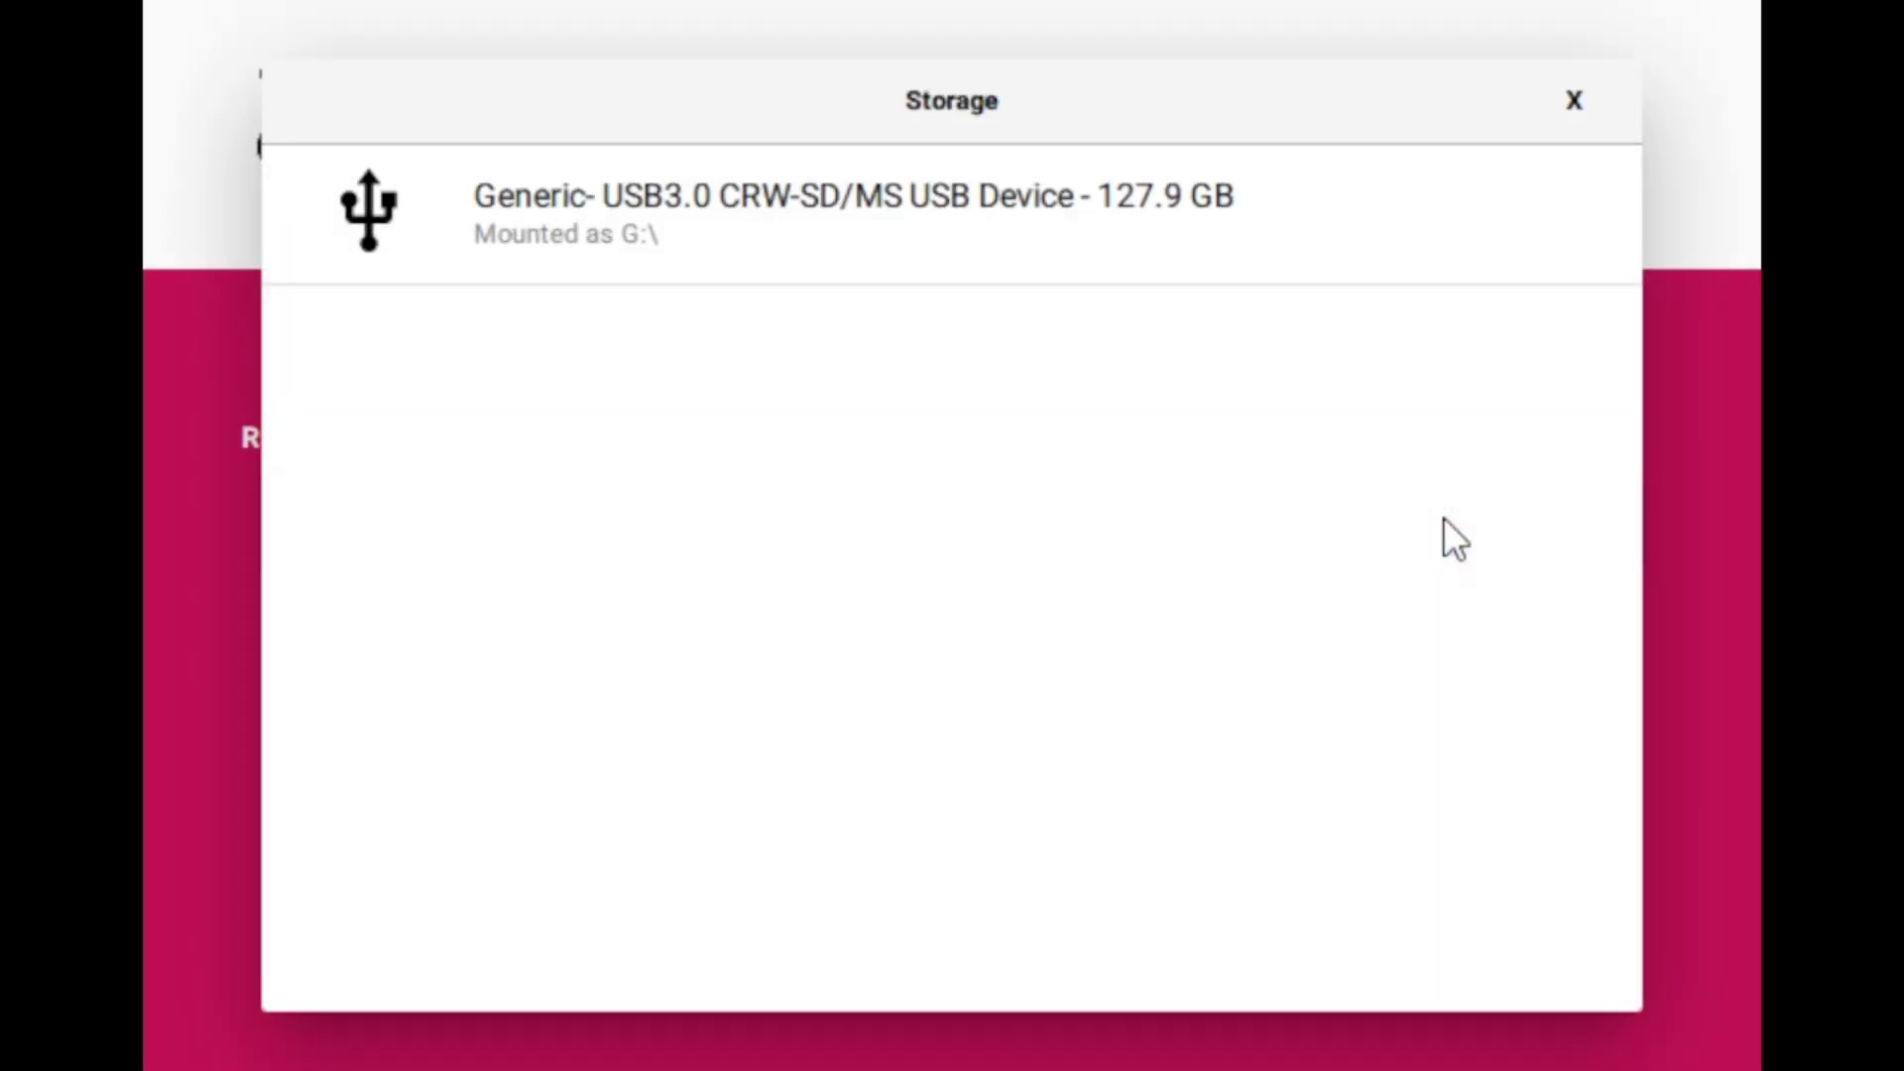
left_click(1101, 227)
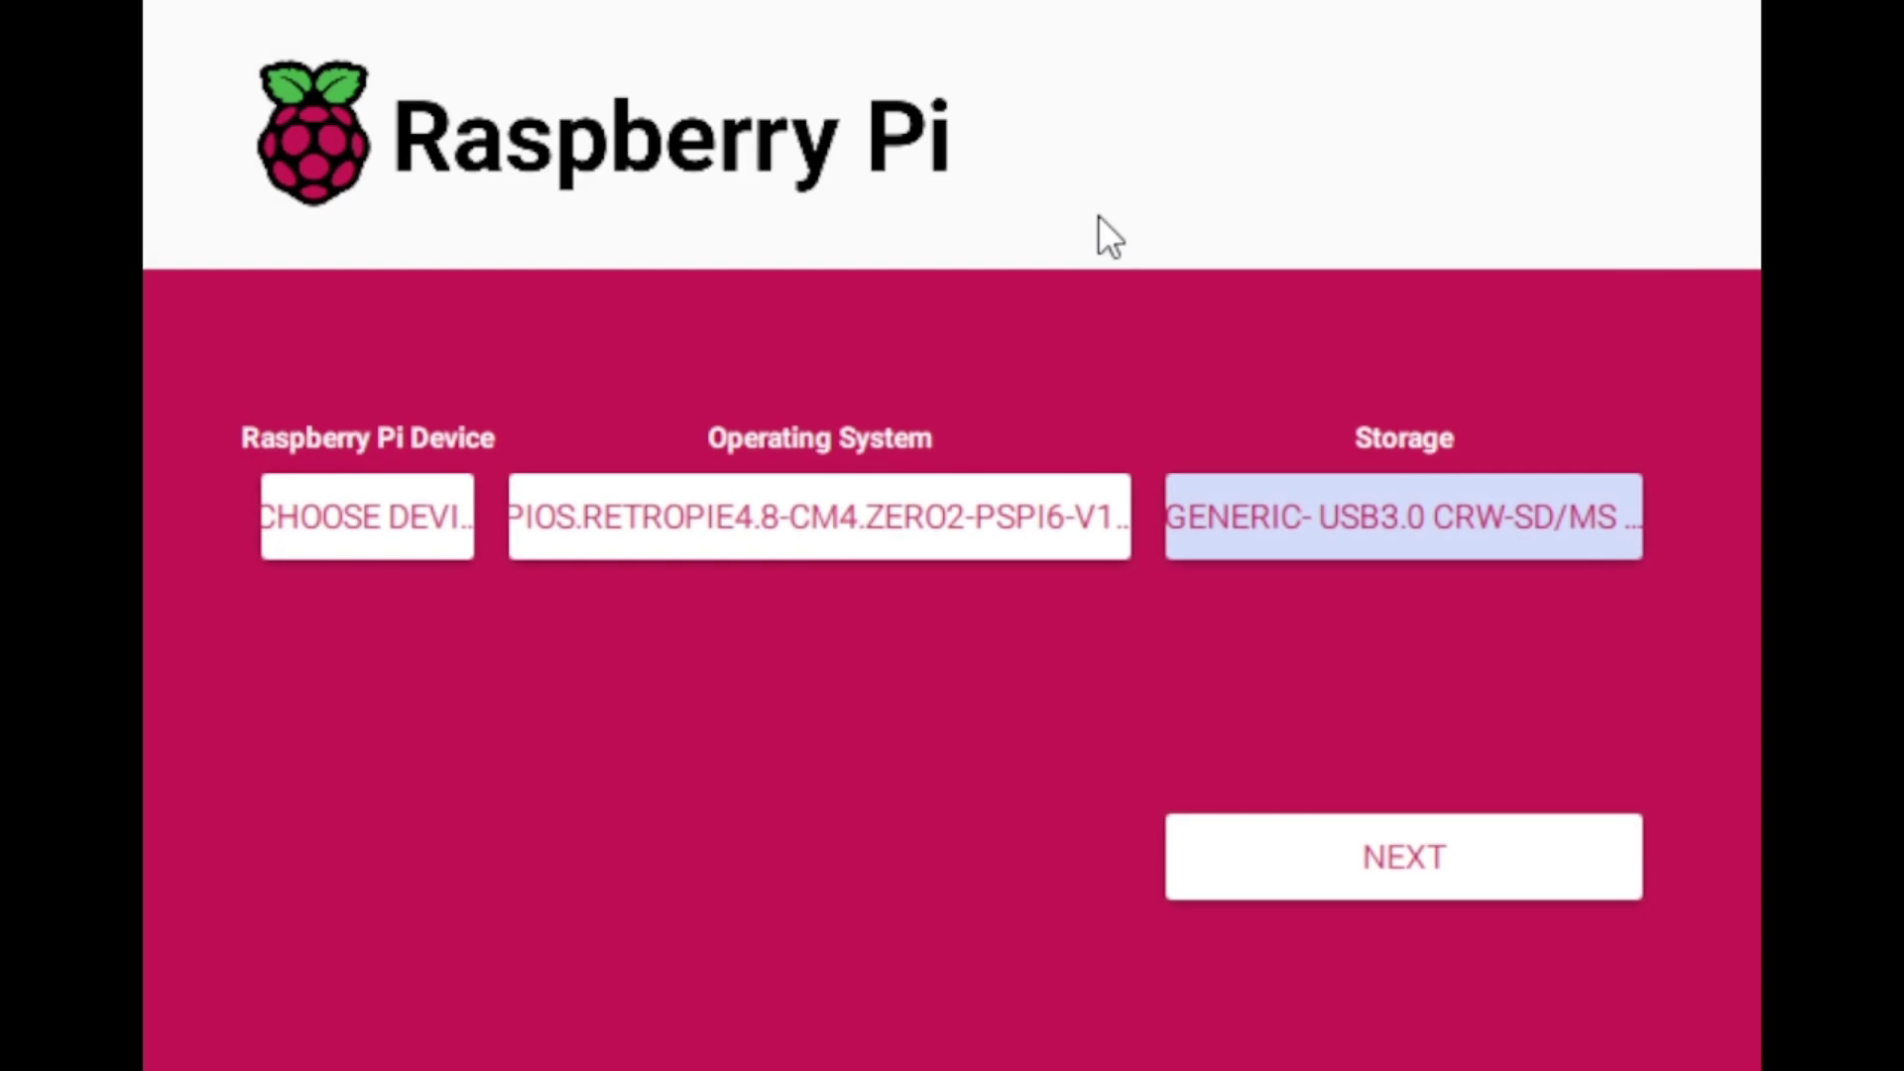
In OS customisation, enter the Wi-Fi network name and password, then save the settings
left_click(1456, 865)
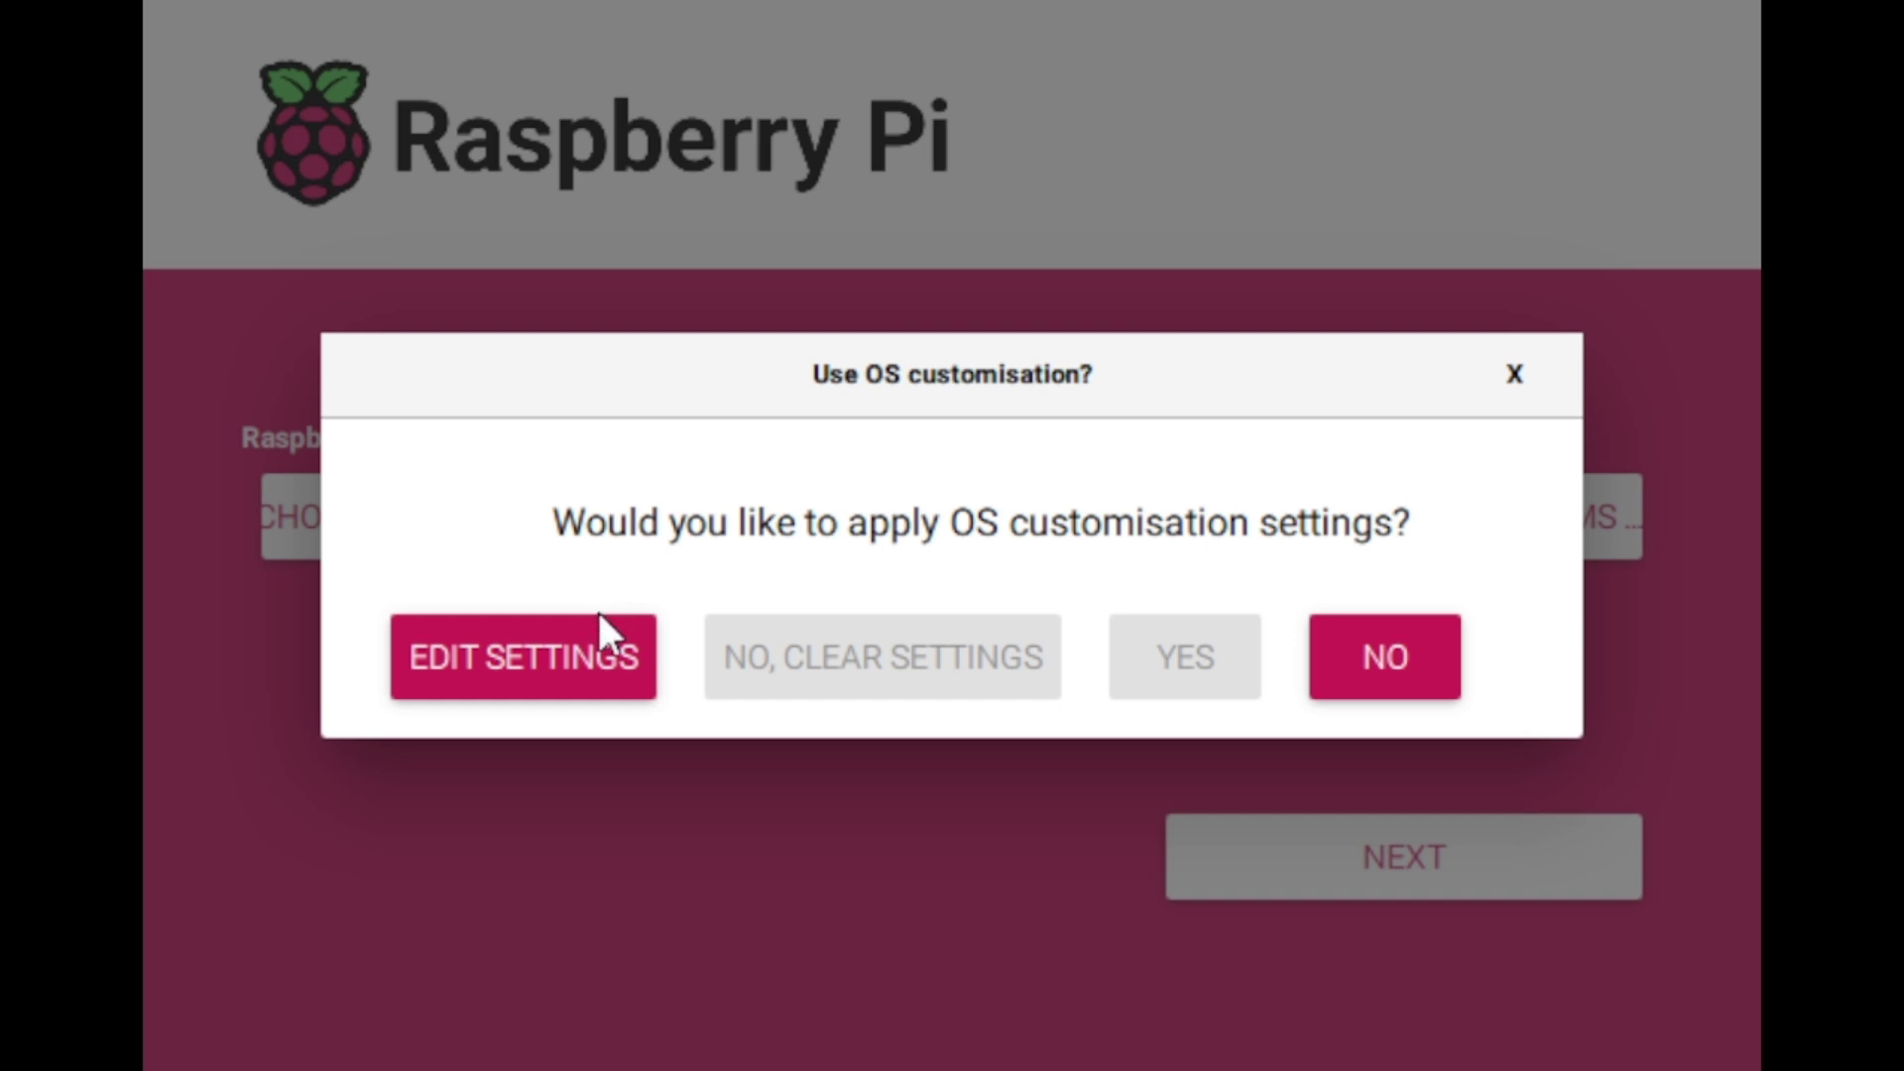
left_click(562, 663)
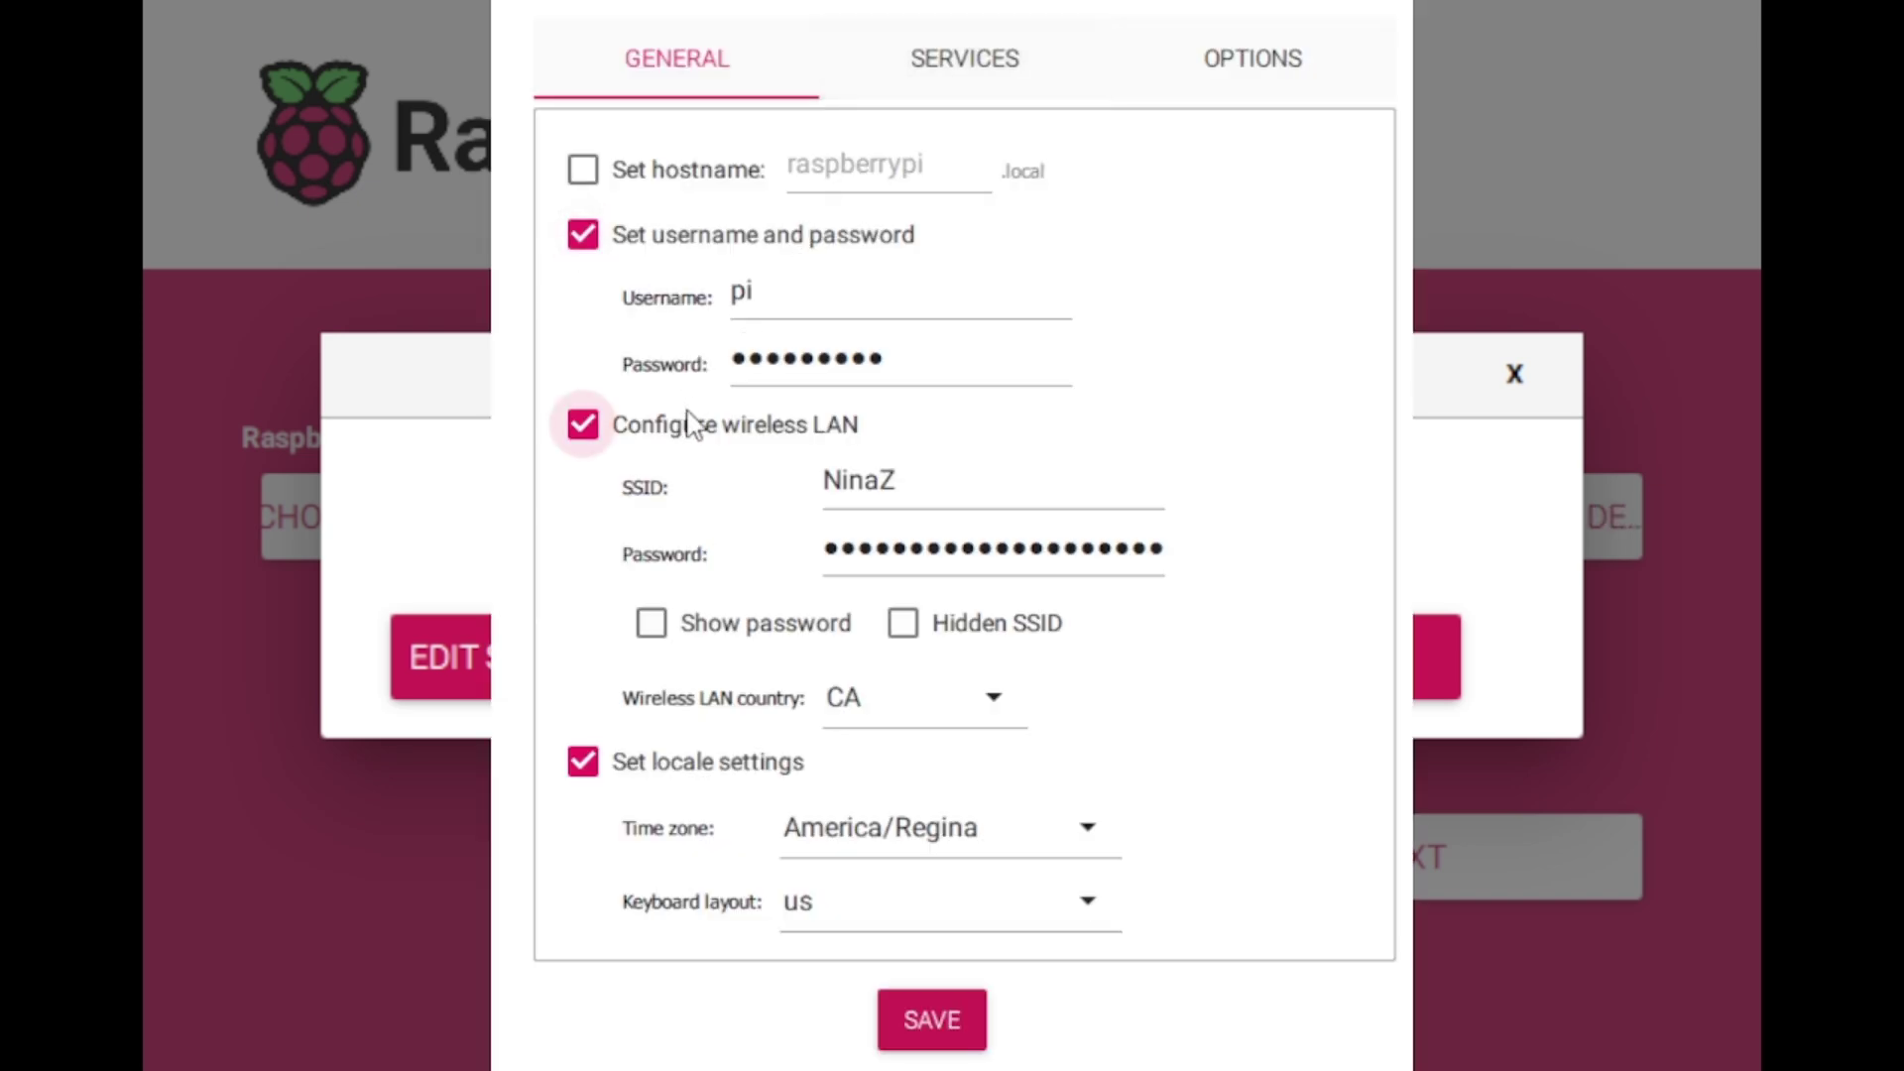
left_click(905, 478)
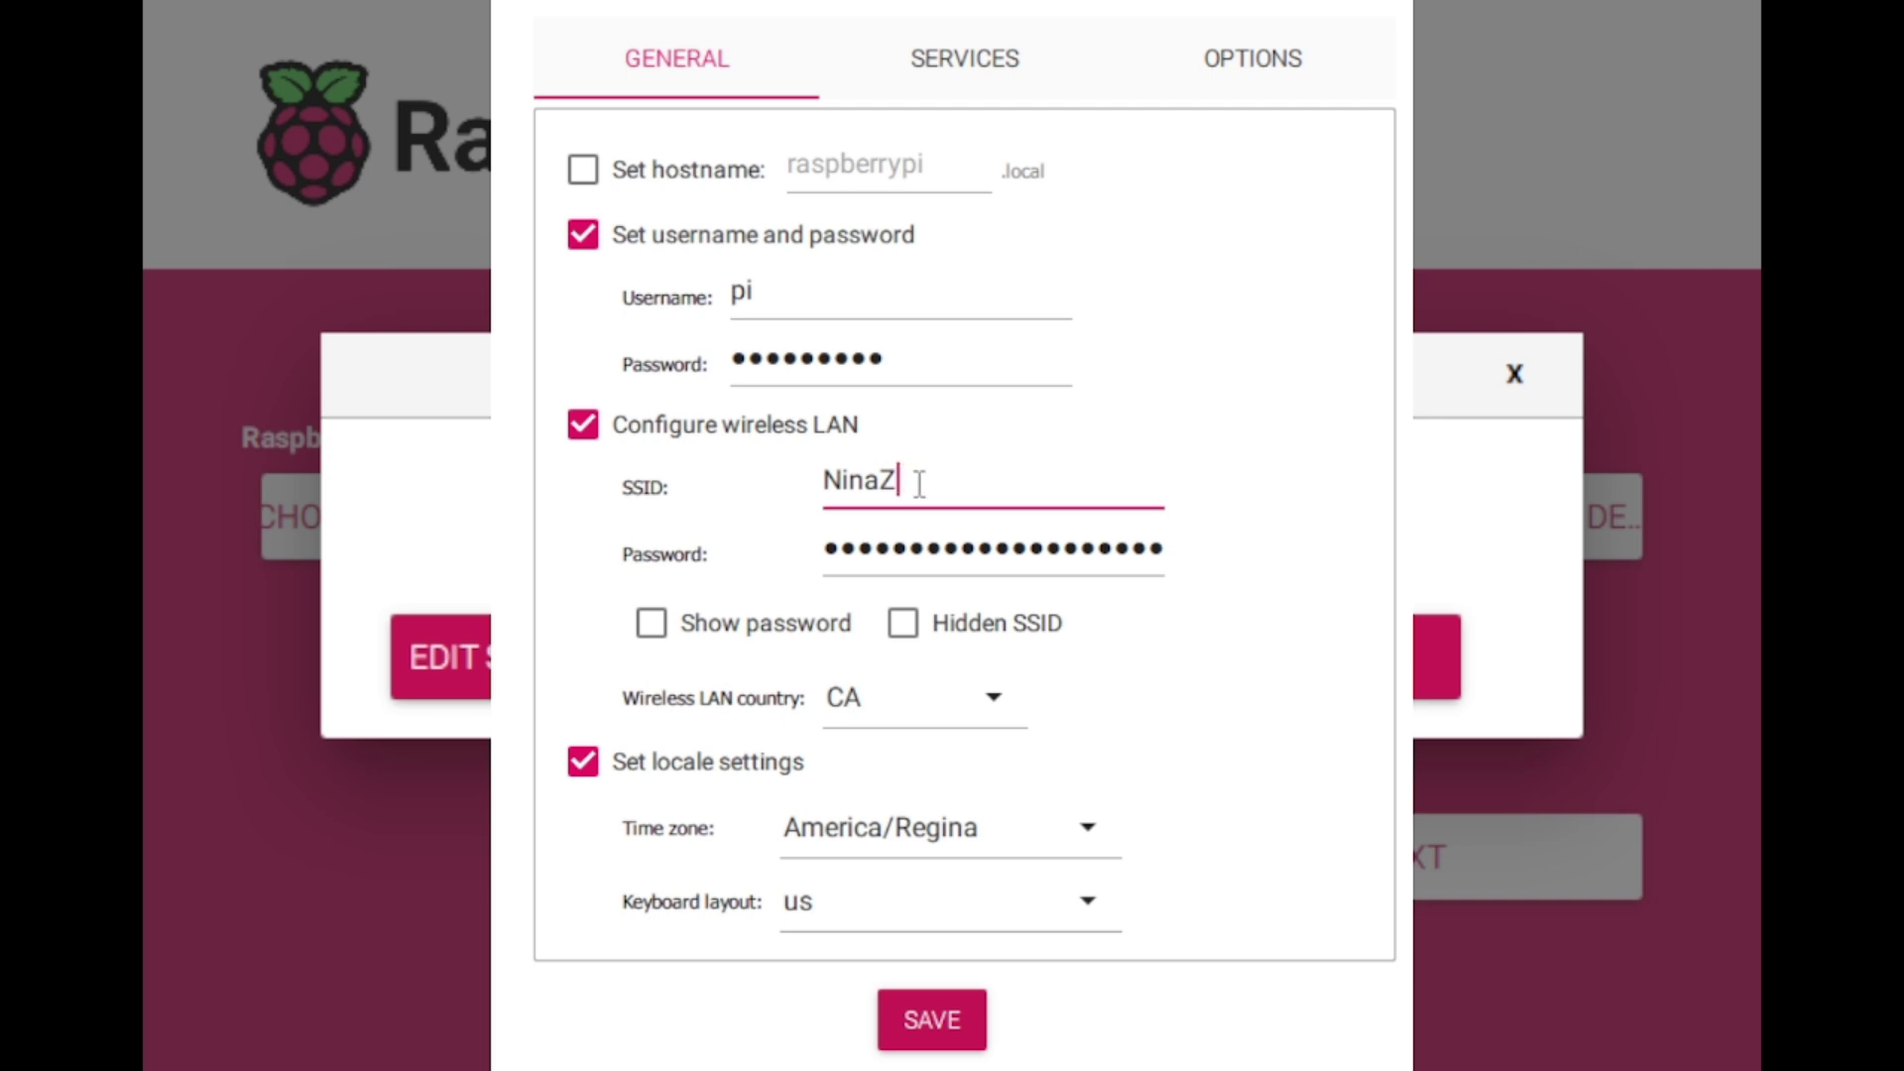
left_click(982, 545)
left_click(1071, 493)
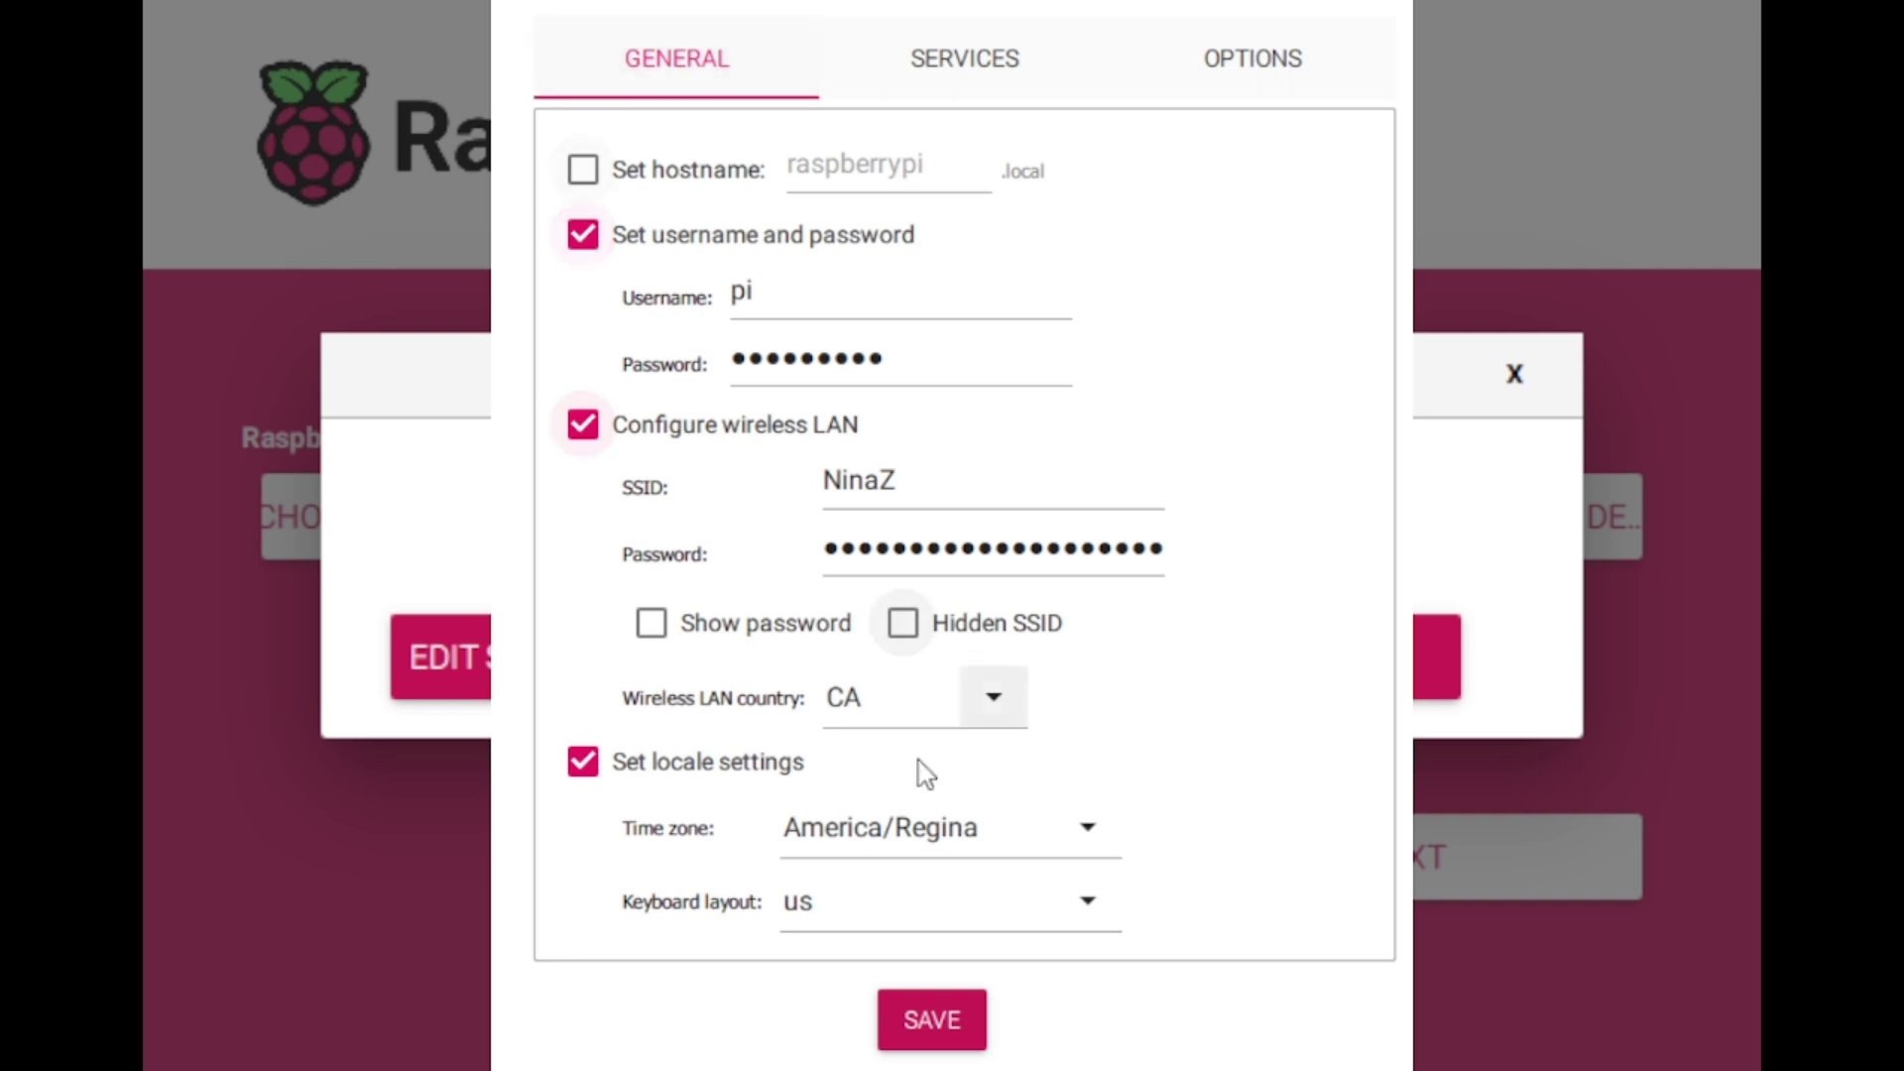
left_click(920, 1020)
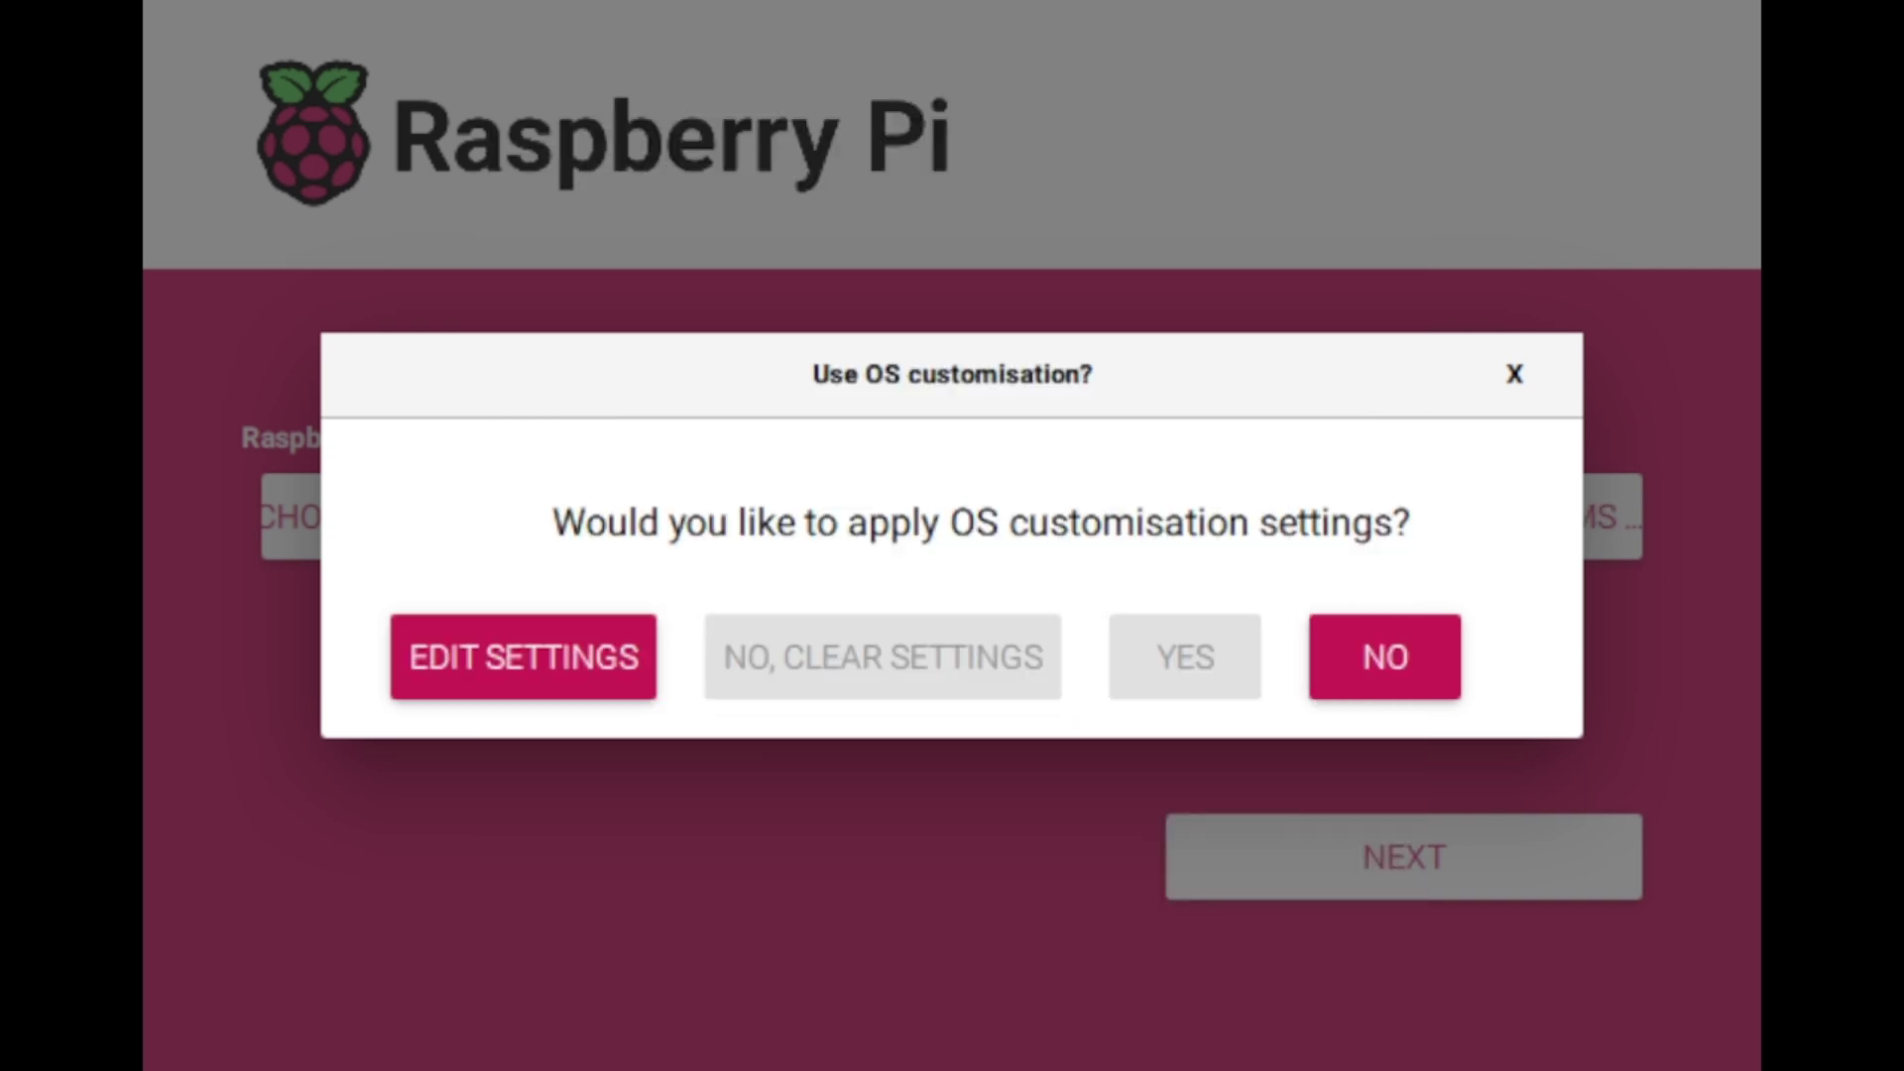
Apply the customisation, confirm erasing the SD card, and dismiss the write-successful message
left_click(1206, 652)
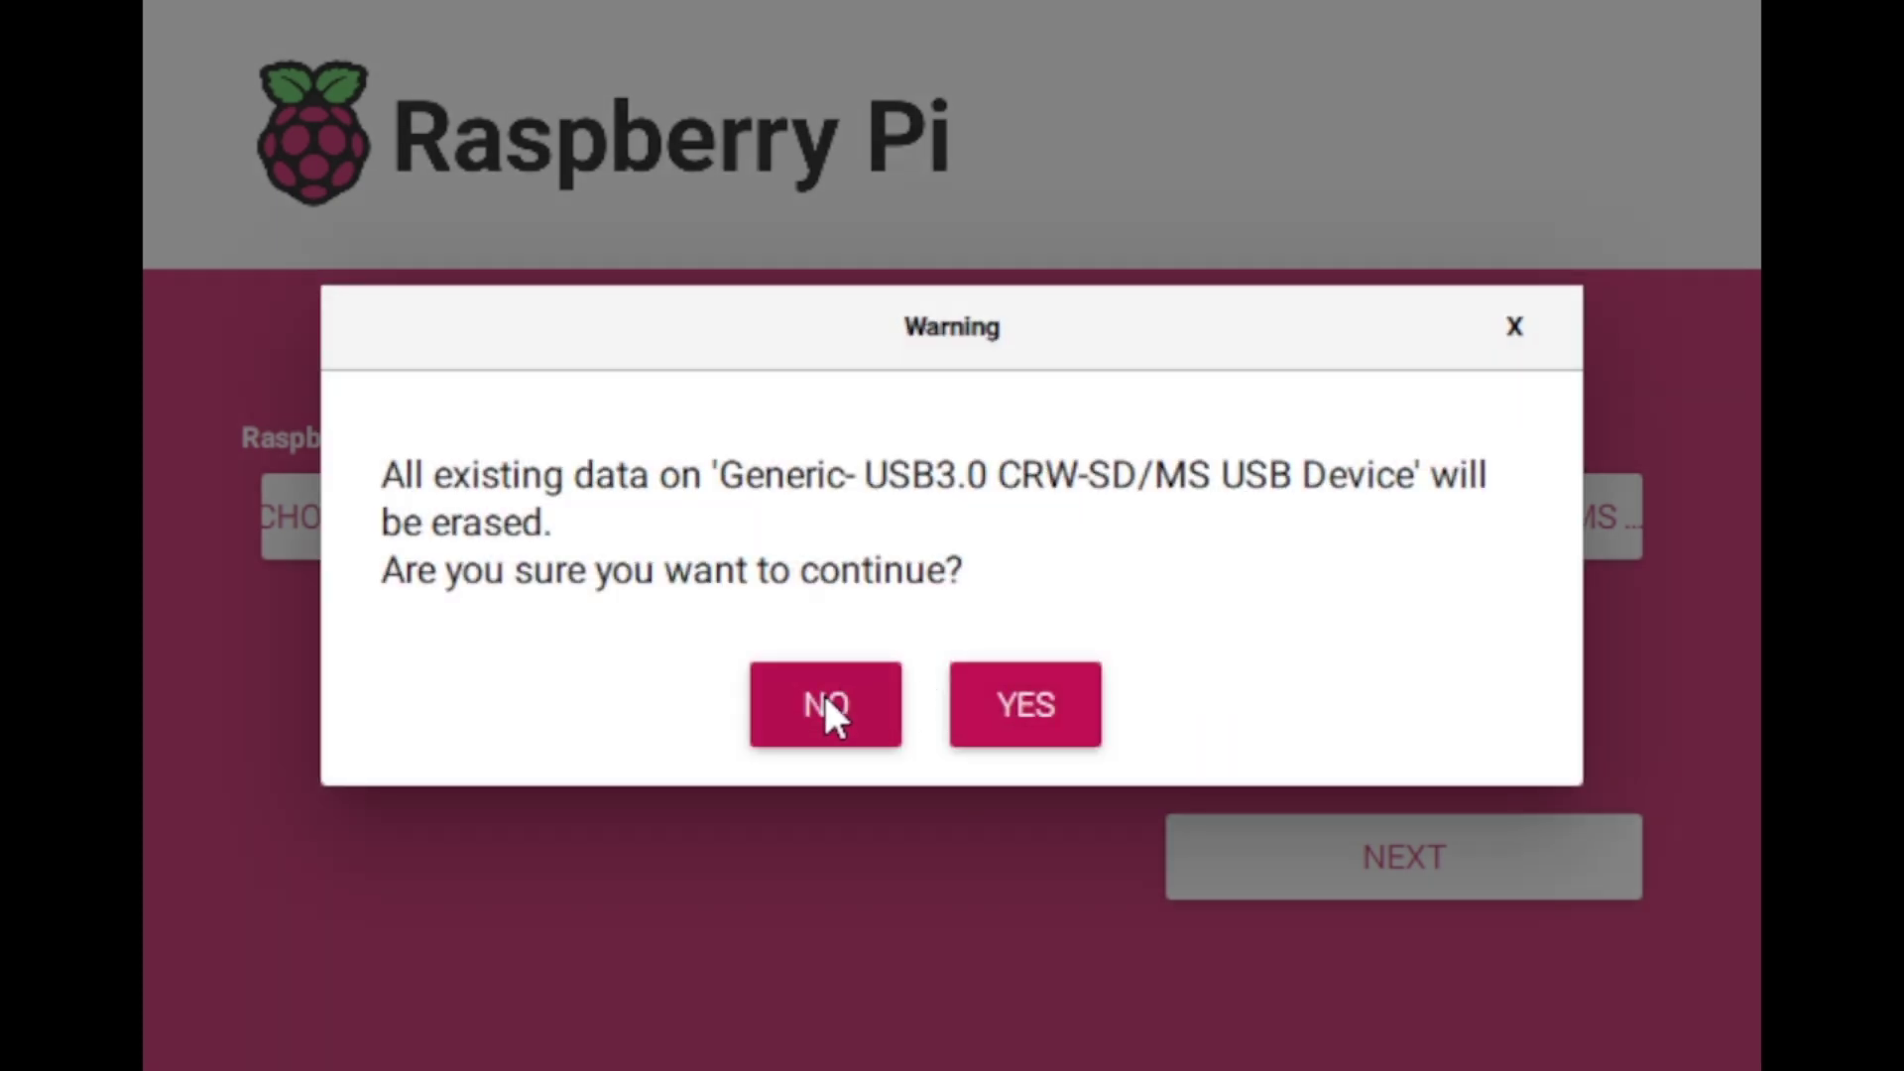
left_click(1075, 704)
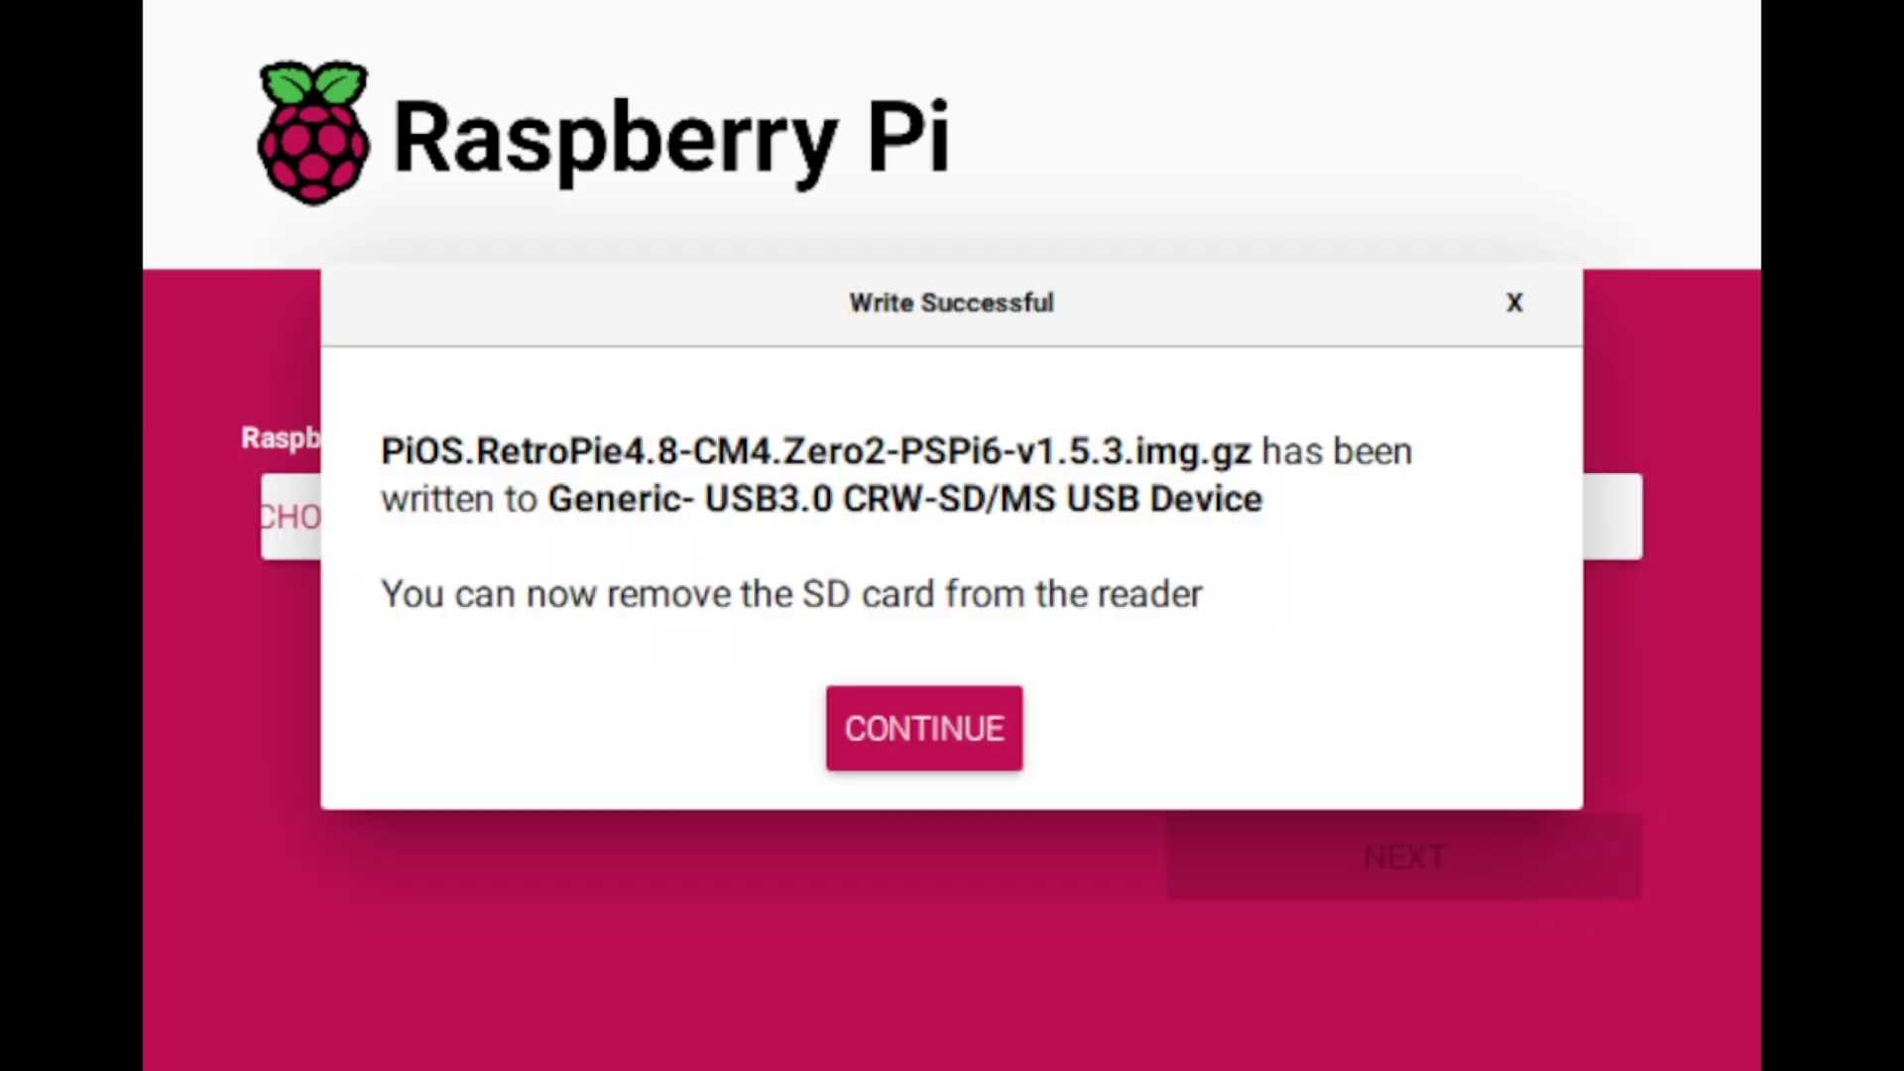
left_click(923, 734)
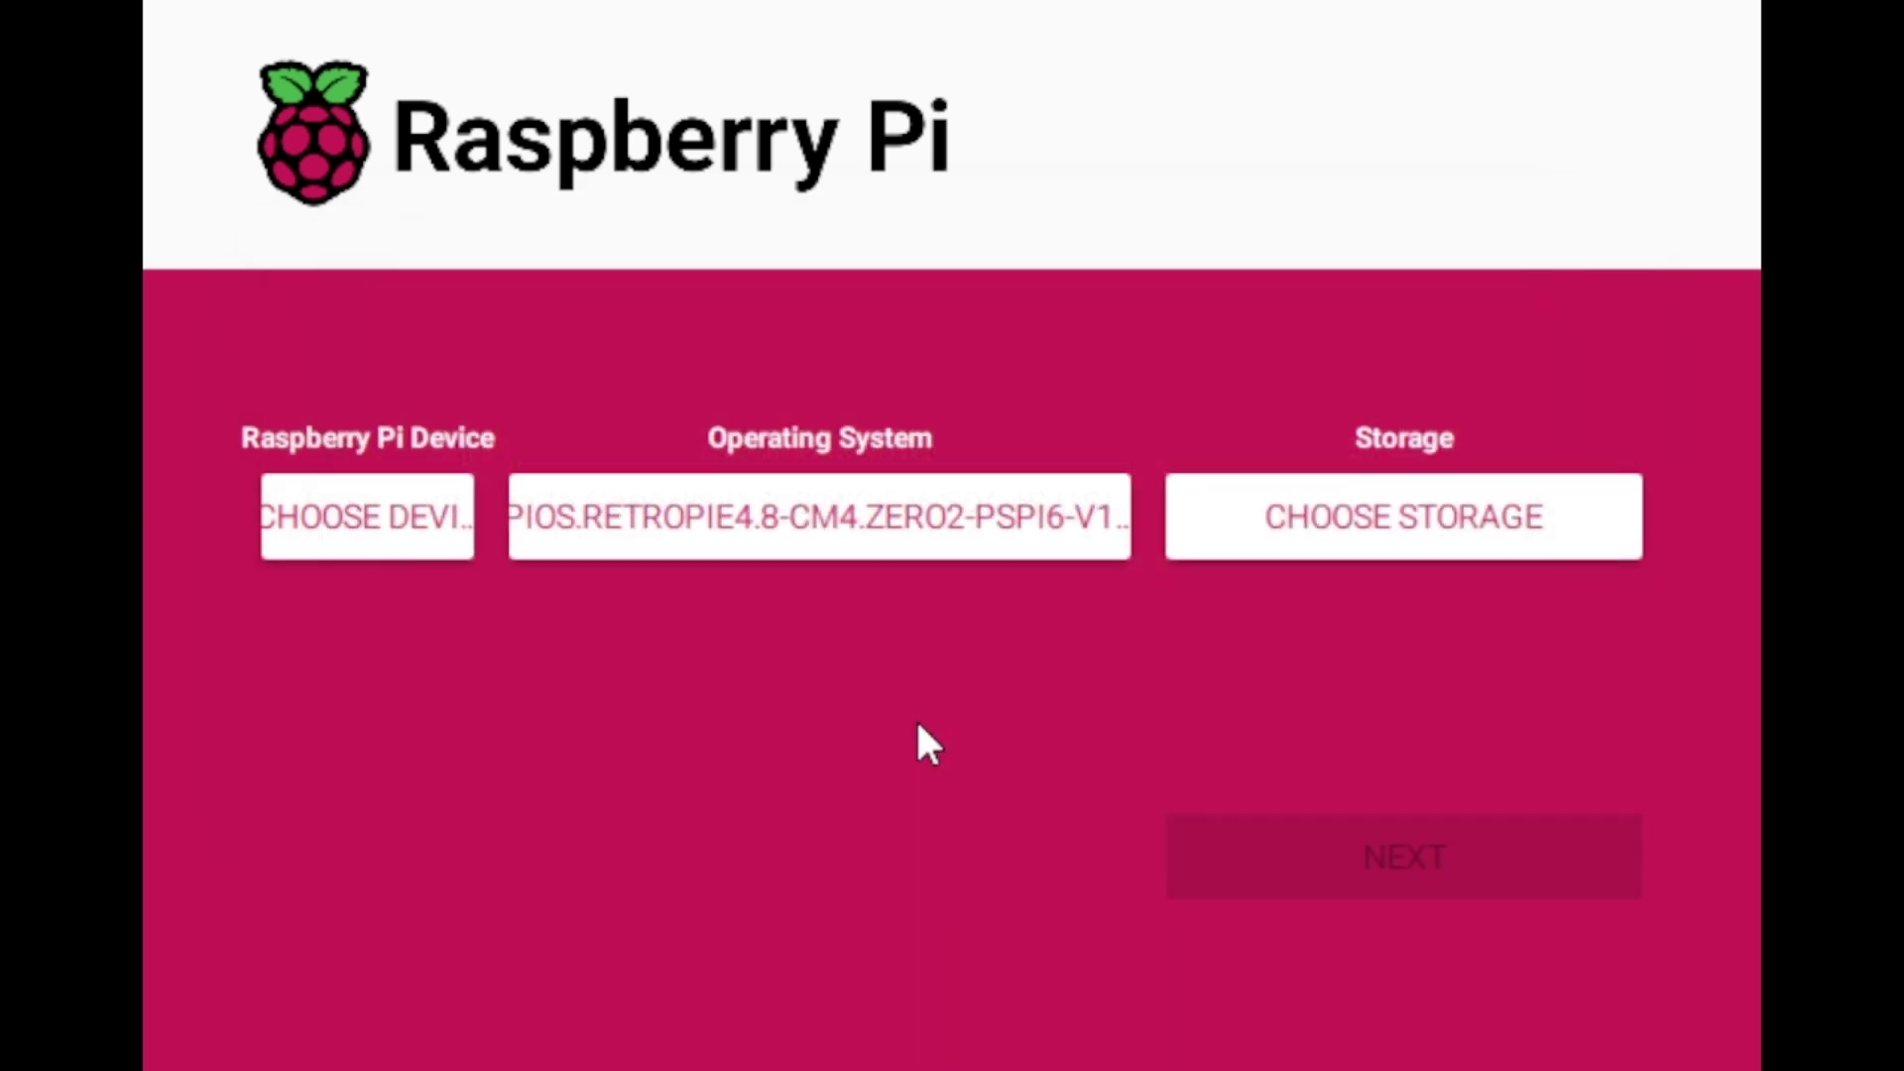